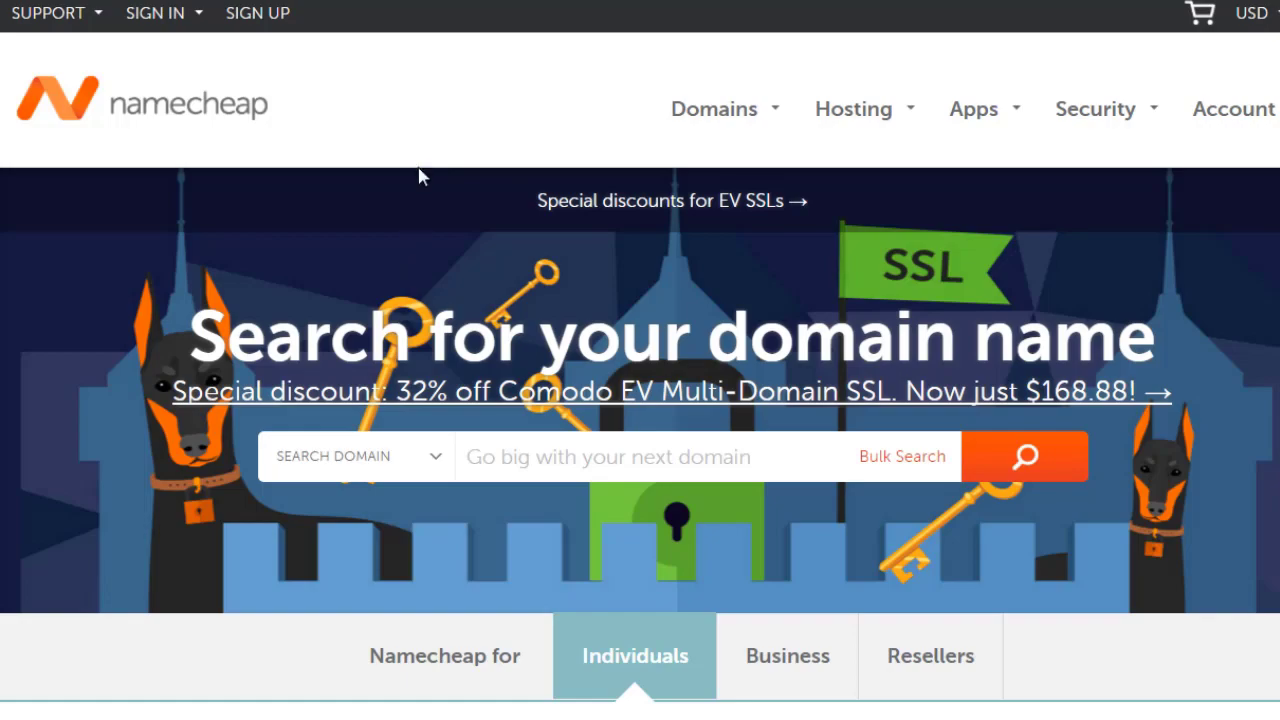
Enter lowercholesterol12346 in Namecheap's domain search box, fixing the typos.
{"action": "scroll", "coordinate": [428, 260], "scroll_direction": "down", "scroll_amount": 3}
{"action": "scroll", "coordinate": [428, 260], "scroll_direction": "down", "scroll_amount": 2}
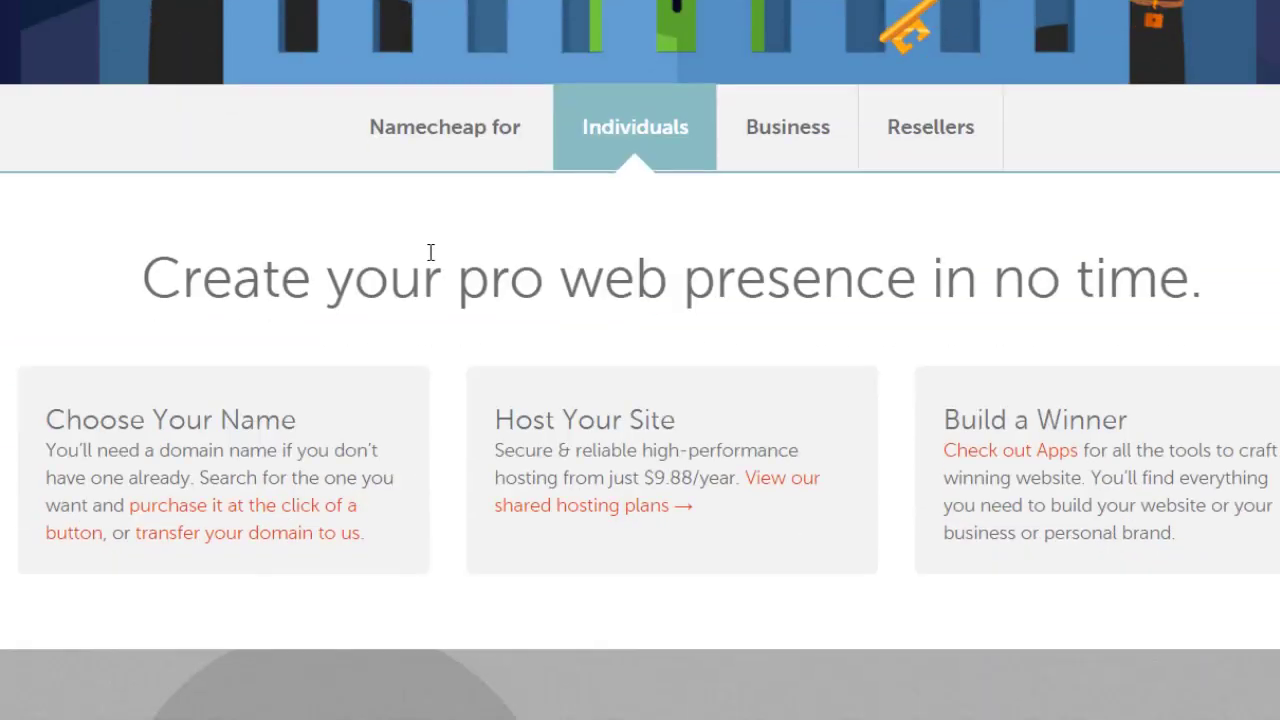
{"action": "scroll", "coordinate": [428, 260], "scroll_direction": "up", "scroll_amount": 3}
{"action": "left_click", "coordinate": [565, 240]}
{"action": "scroll", "coordinate": [544, 314], "scroll_direction": "up", "scroll_amount": 1}
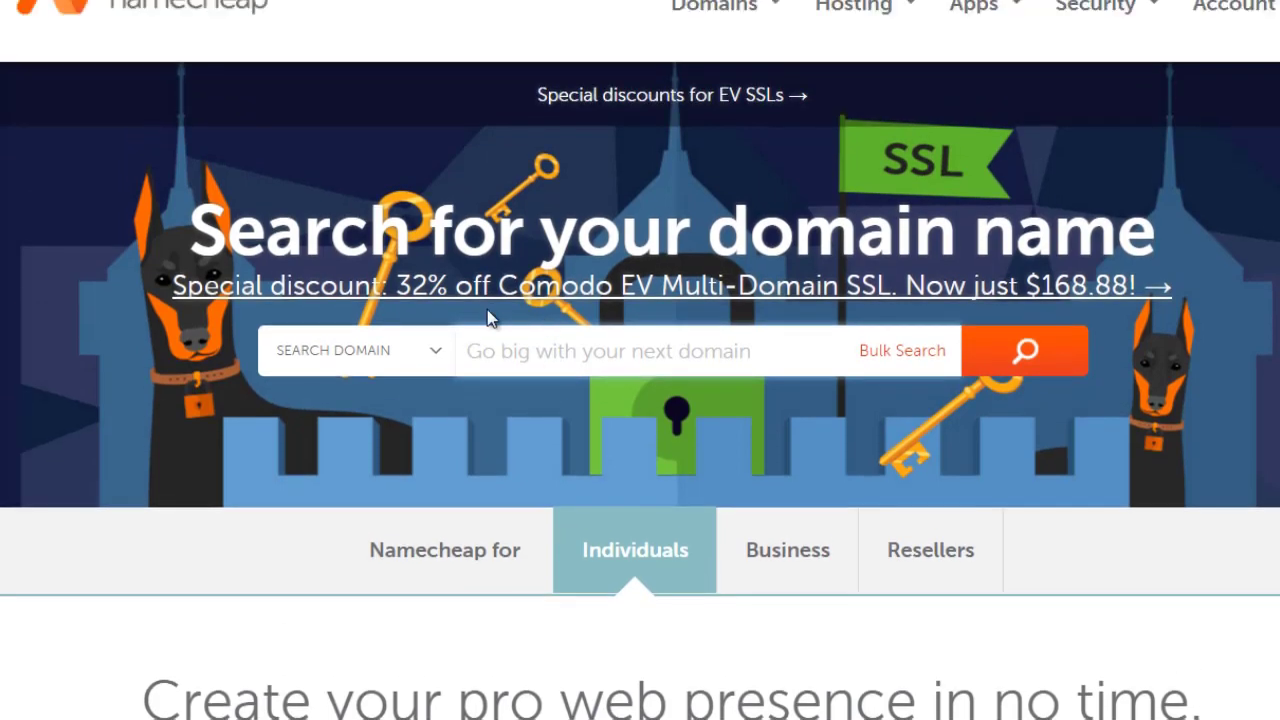
{"action": "scroll", "coordinate": [541, 405], "scroll_direction": "up", "scroll_amount": 1}
{"action": "scroll", "coordinate": [541, 405], "scroll_direction": "down", "scroll_amount": 1}
{"action": "type", "text": "l"}
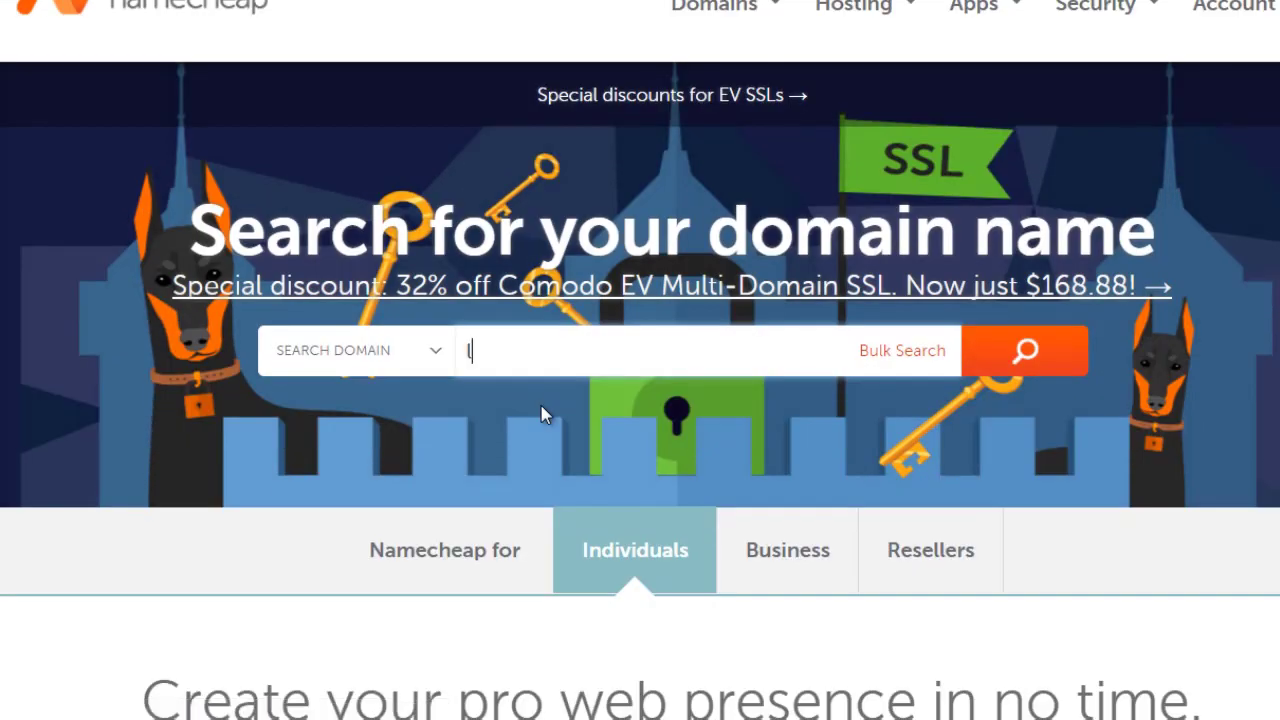
{"action": "type", "text": "owercholees"}
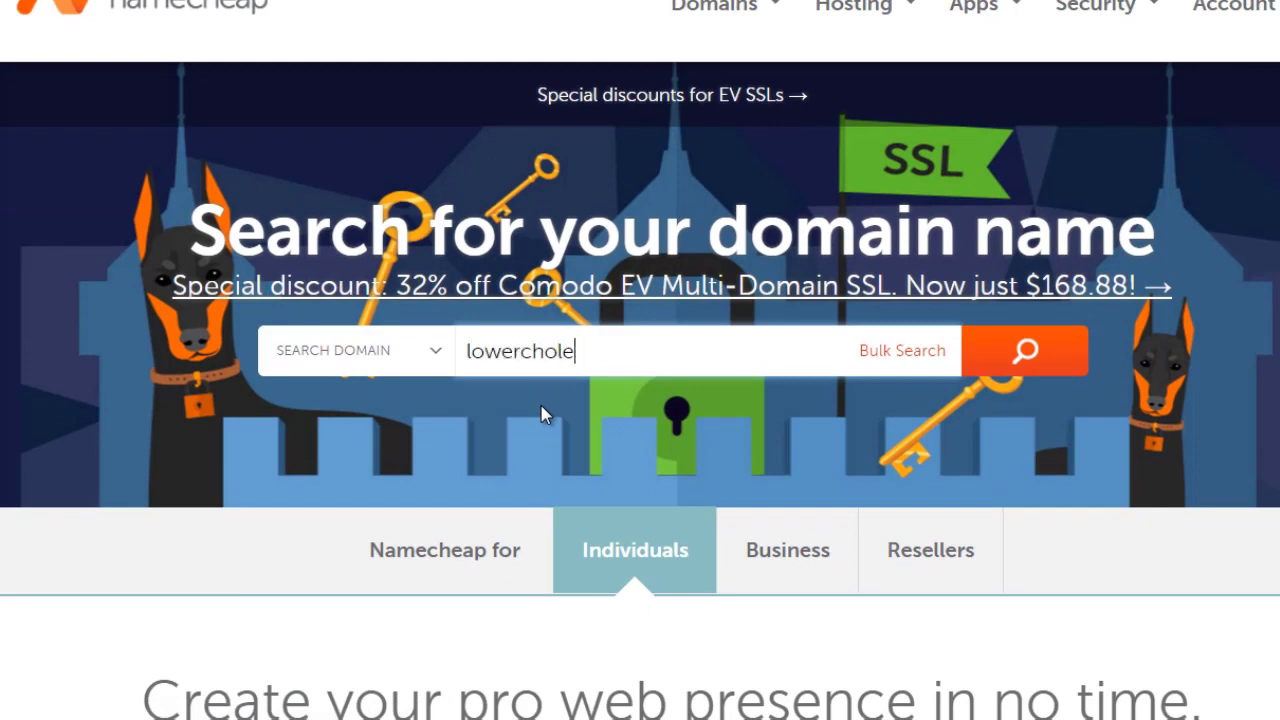
{"action": "key", "text": "BackSpace"}
{"action": "key", "text": "BackSpace"}
{"action": "type", "text": "ter"}
{"action": "key", "text": "BackSpace"}
{"action": "key", "text": "BackSpace"}
{"action": "key", "text": "BackSpace"}
{"action": "type", "text": "sterol12346"}
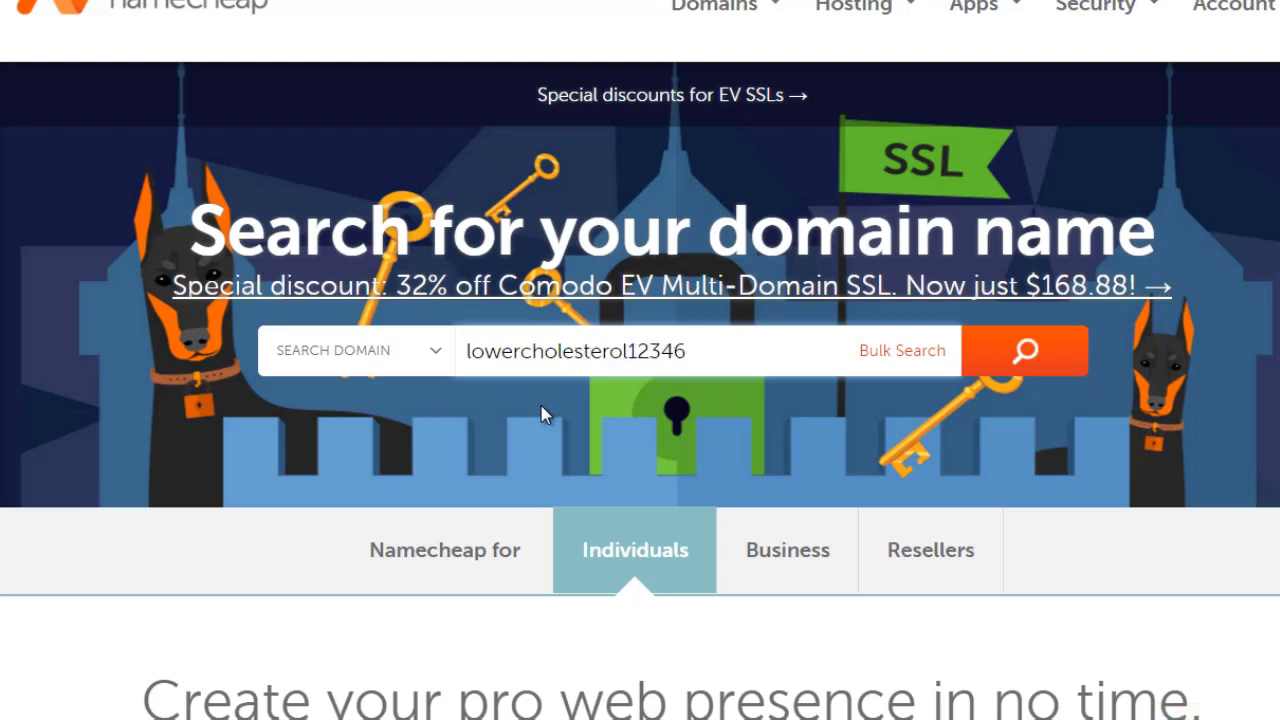
Search and review the results, finding lowercholesterol12346.store available at $6.88/year.
{"action": "left_click", "coordinate": [1032, 356]}
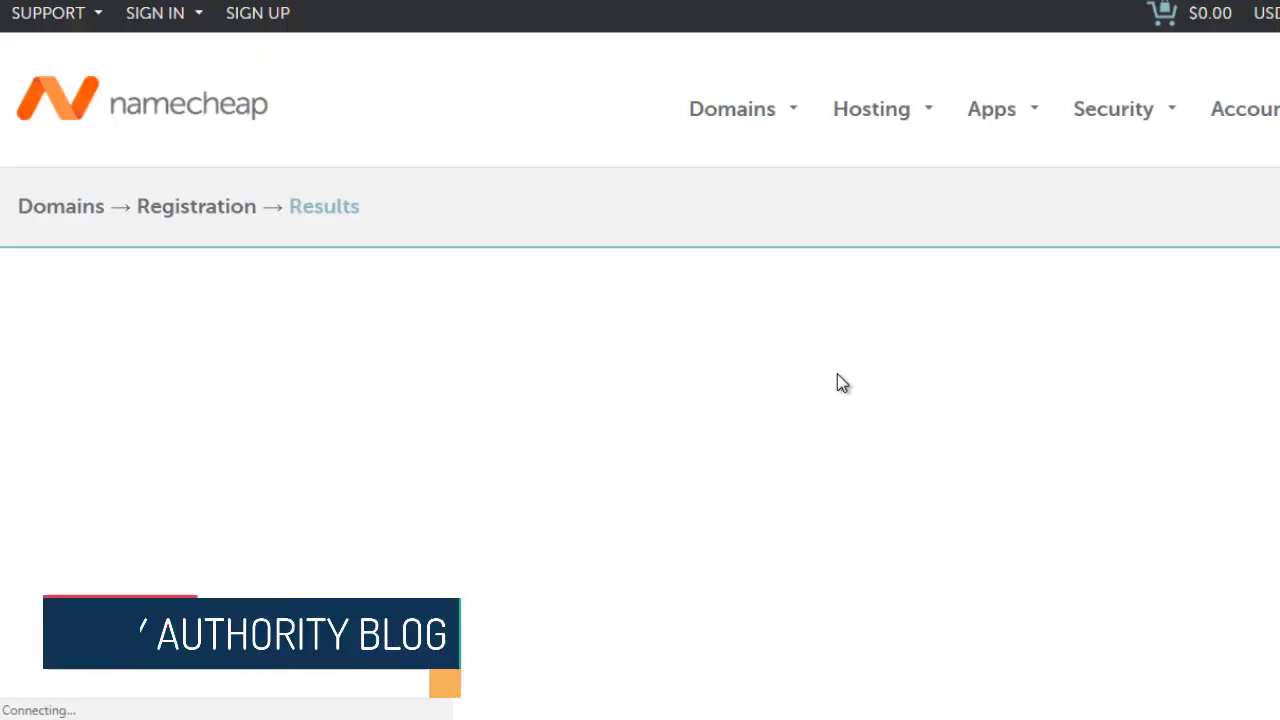
{"action": "scroll", "coordinate": [837, 378], "scroll_direction": "down", "scroll_amount": 2}
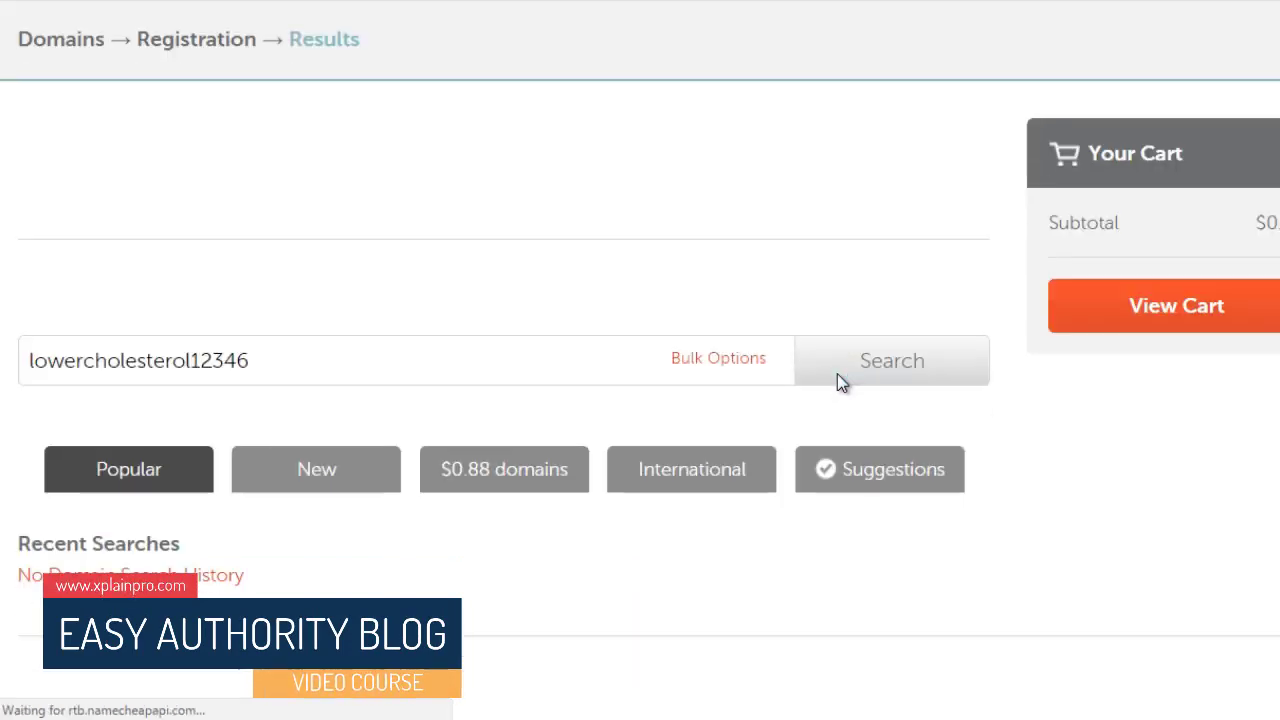
{"action": "scroll", "coordinate": [997, 474], "scroll_direction": "down", "scroll_amount": 3}
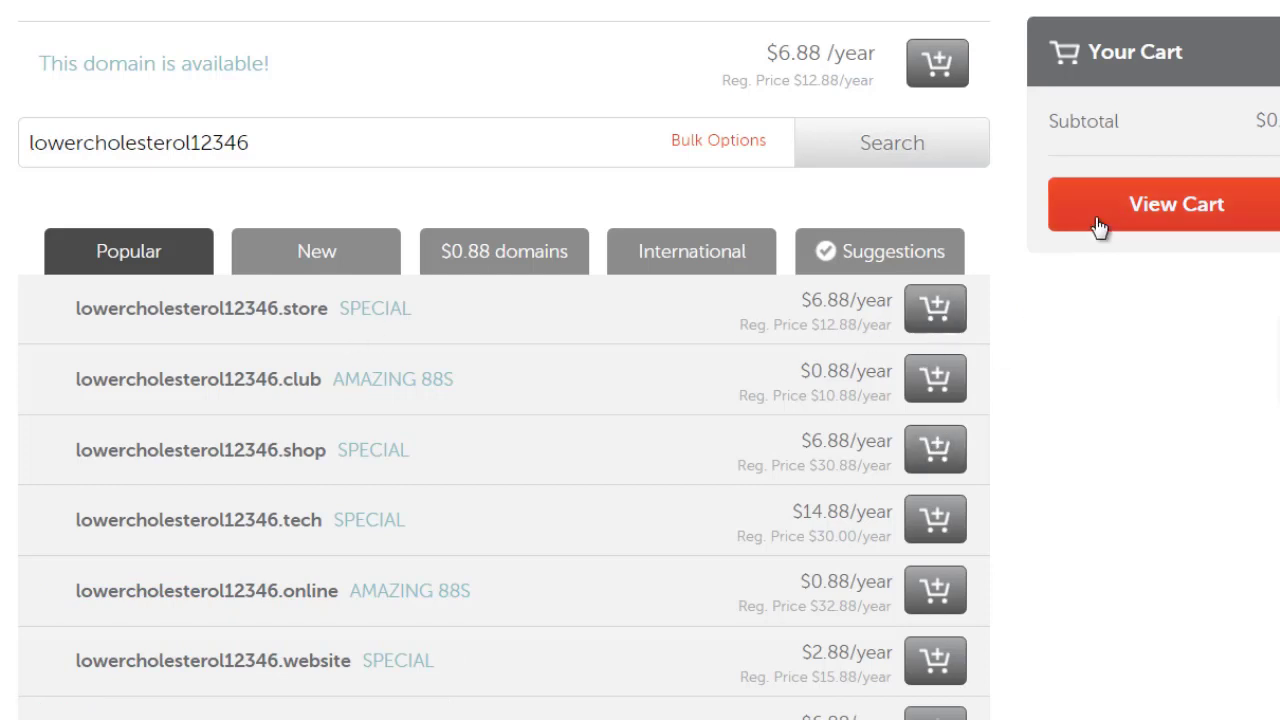
{"action": "scroll", "coordinate": [1041, 360], "scroll_direction": "up", "scroll_amount": 3}
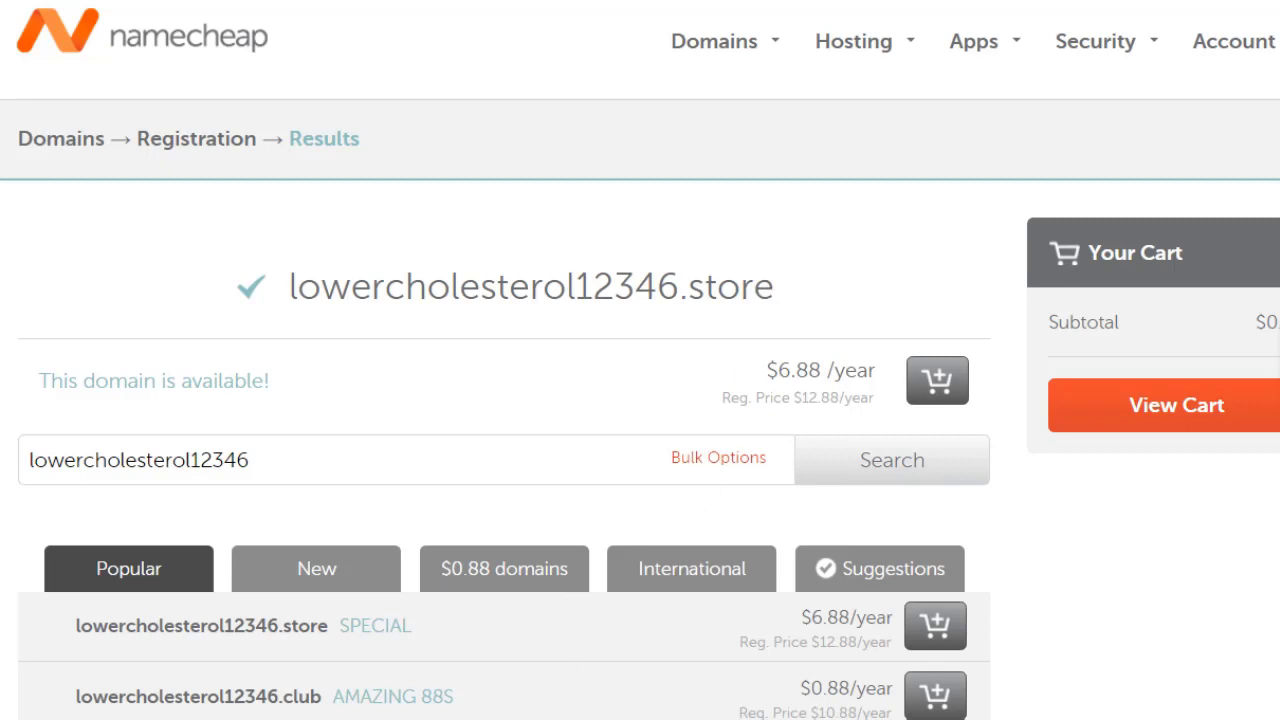
Replace the Word document's old heading with 'domain name -> web hosting'.
{"action": "key", "text": "alt+Tab"}
{"action": "left_click", "coordinate": [664, 388]}
{"action": "key", "text": "ctrl+a"}
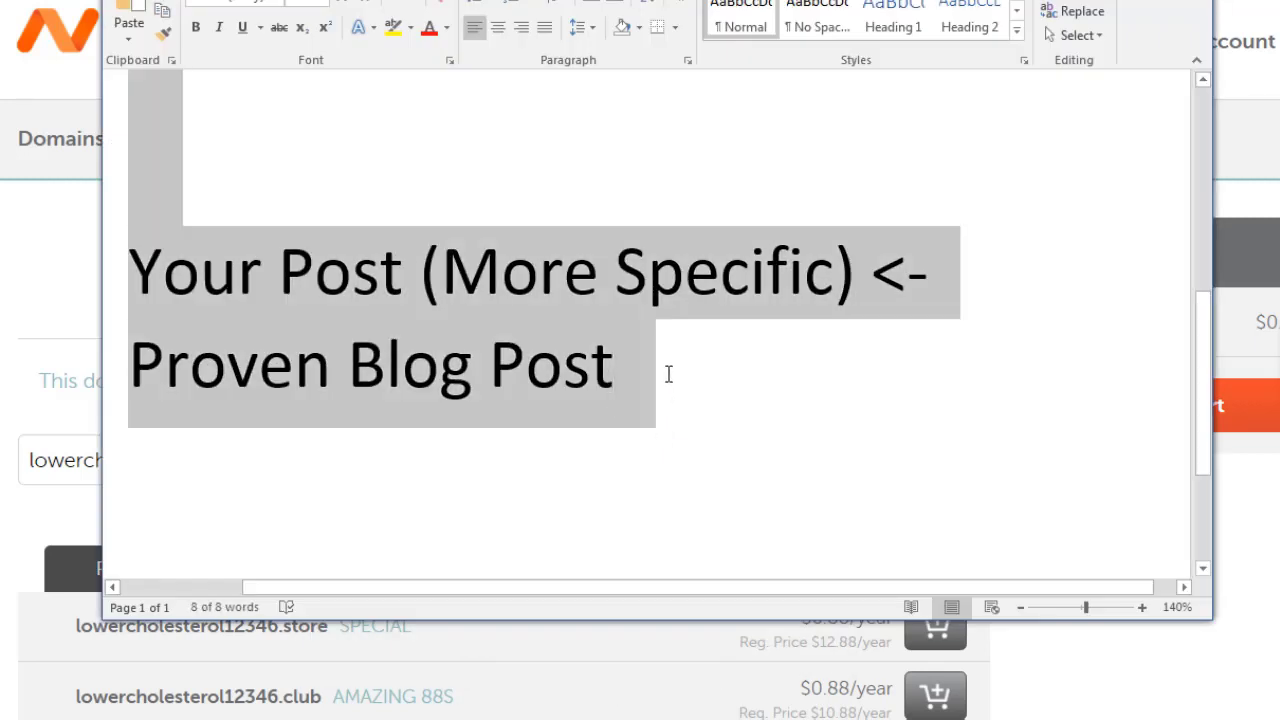
{"action": "key", "text": "Delete"}
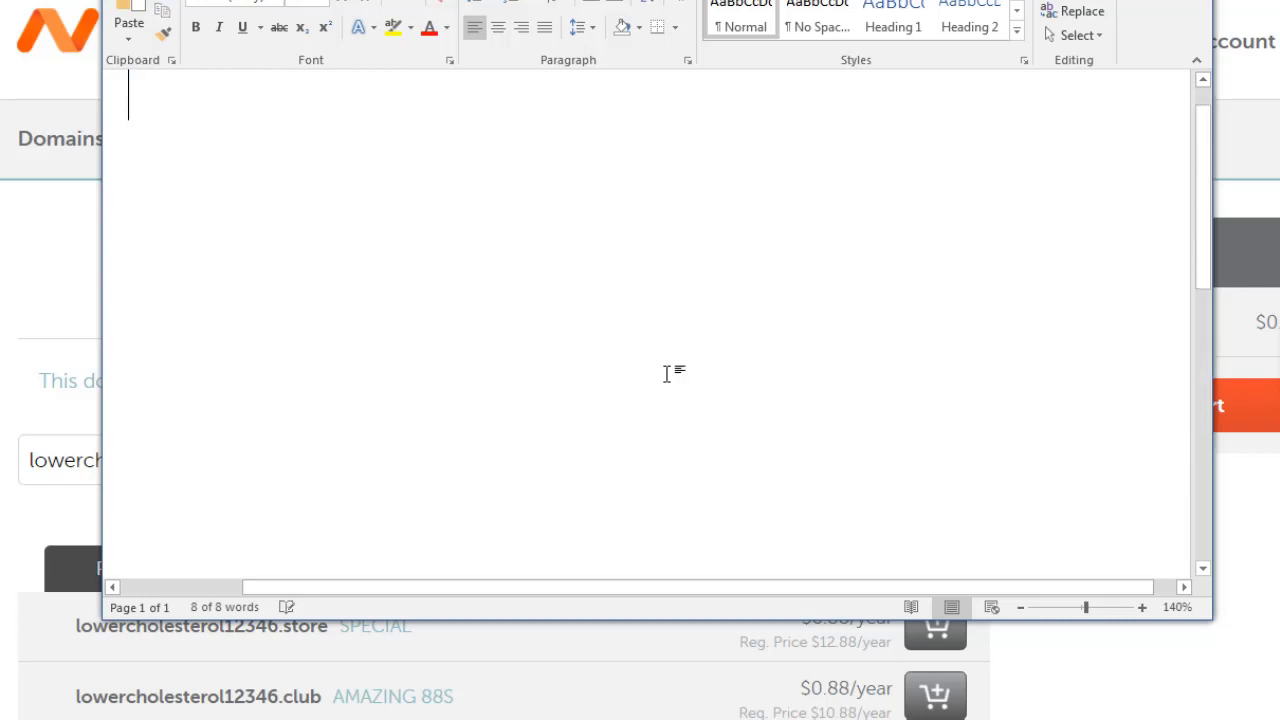
{"action": "type", "text": "domain name -> "}
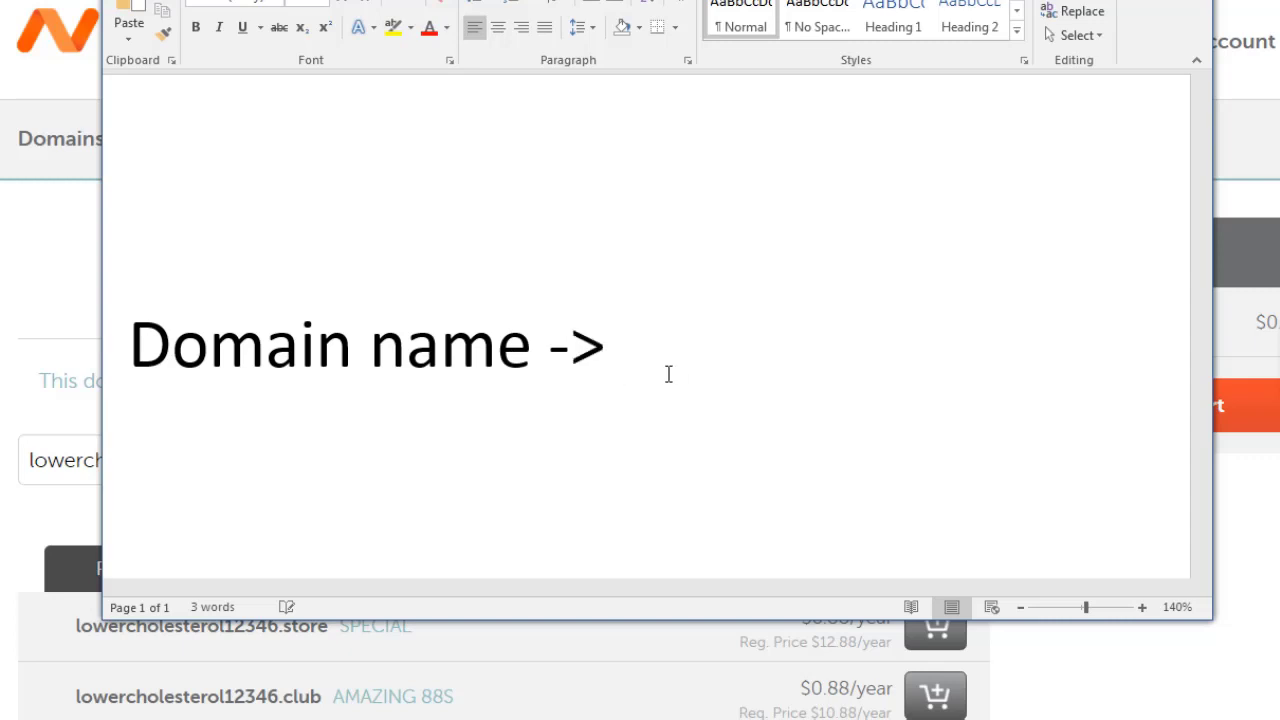
{"action": "type", "text": "web hosting"}
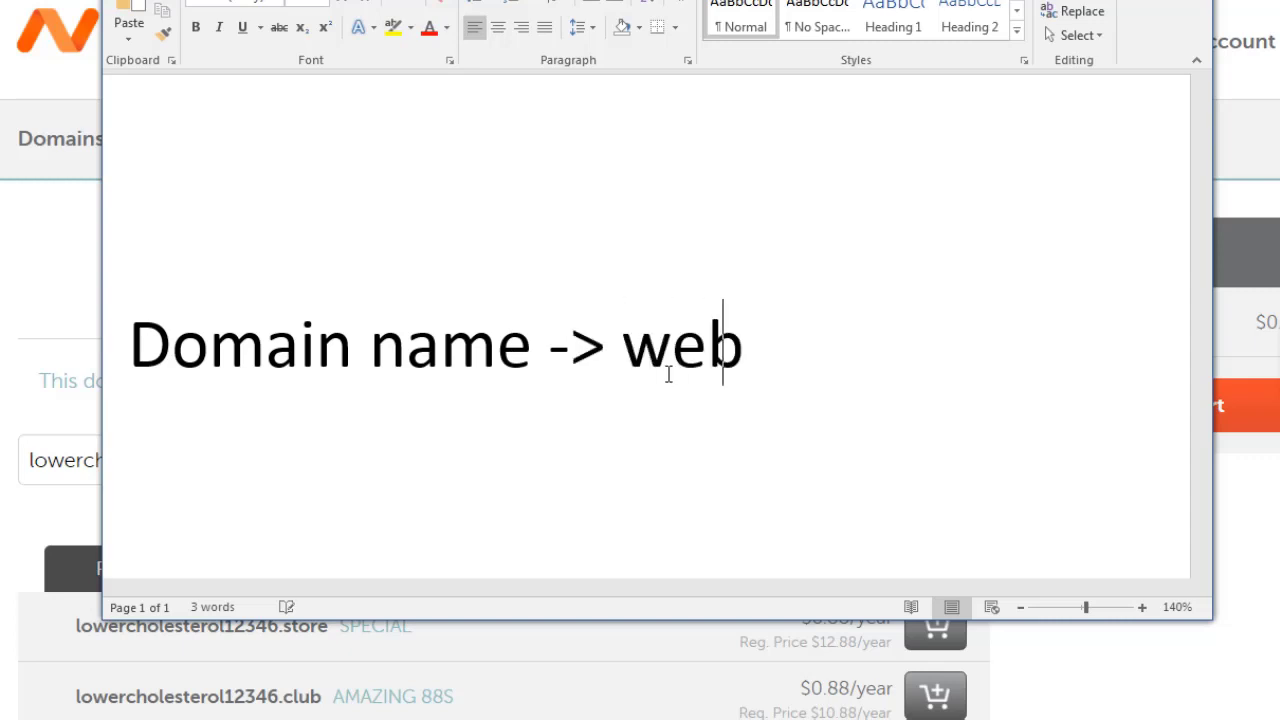
Select the words 'web hosting' to emphasise them, then return to the browser.
{"action": "key", "text": "ctrl+Left"}
{"action": "key", "text": "ctrl+Left"}
{"action": "key", "text": "ctrl+Left"}
{"action": "key", "text": "ctrl+Left"}
{"action": "key", "text": "ctrl+Left"}
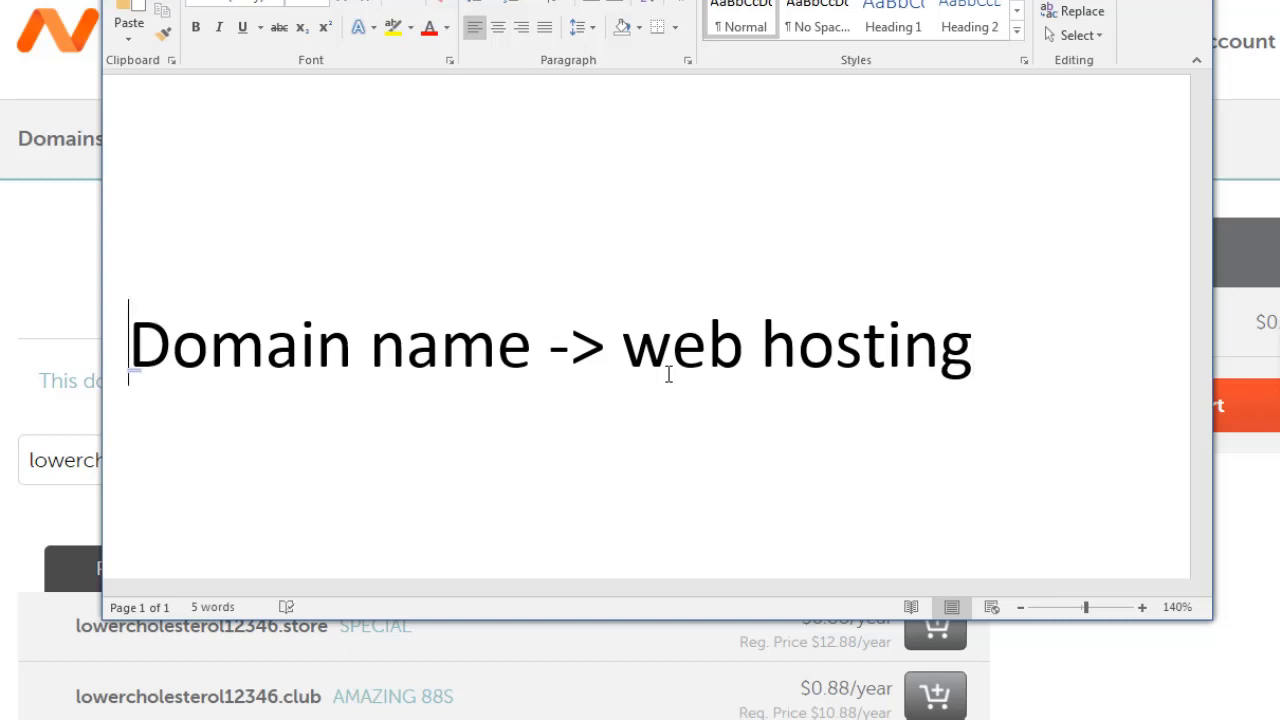
{"action": "key", "text": "ctrl+Right"}
{"action": "key", "text": "ctrl+Right"}
{"action": "key", "text": "ctrl+Right"}
{"action": "key", "text": "ctrl+Right"}
{"action": "key", "text": "ctrl+Right"}
{"action": "key", "text": "ctrl+shift+Left"}
{"action": "key", "text": "ctrl+shift+Left"}
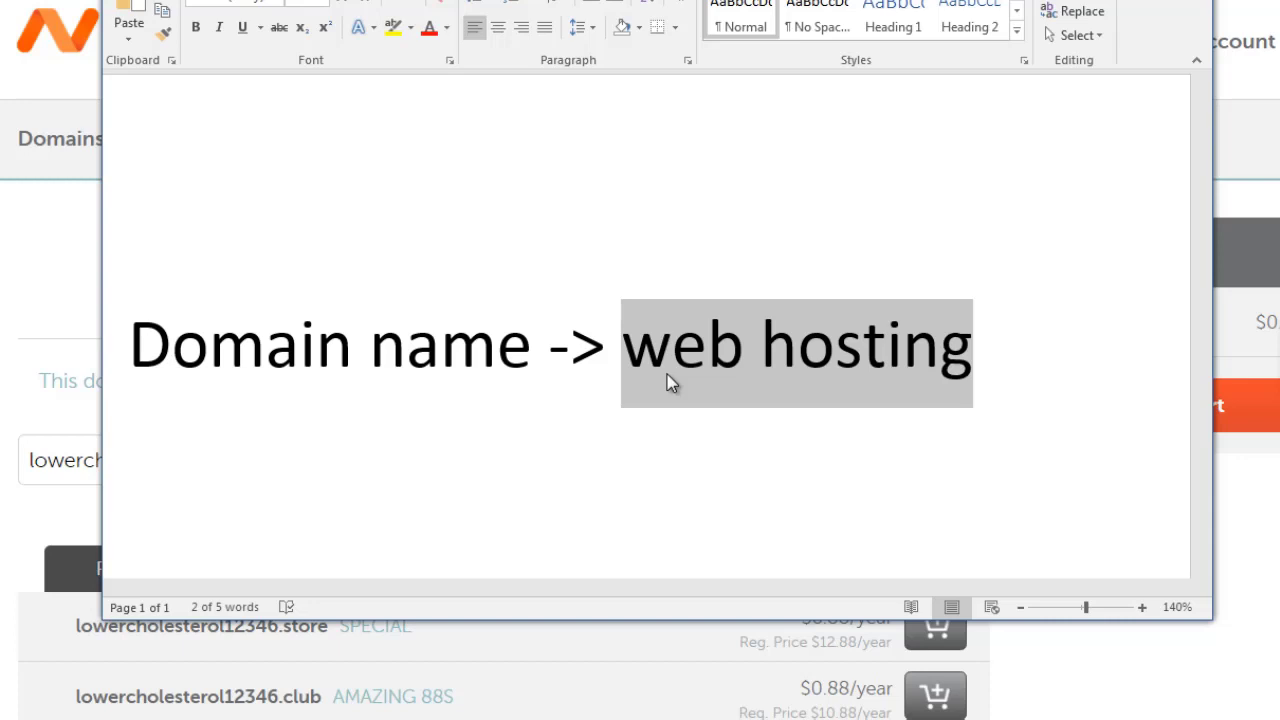
{"action": "key", "text": "Right"}
{"action": "key", "text": "Left"}
{"action": "key", "text": "ctrl+Left"}
{"action": "key", "text": "ctrl+Left"}
{"action": "key", "text": "ctrl+Left"}
{"action": "key", "text": "Right"}
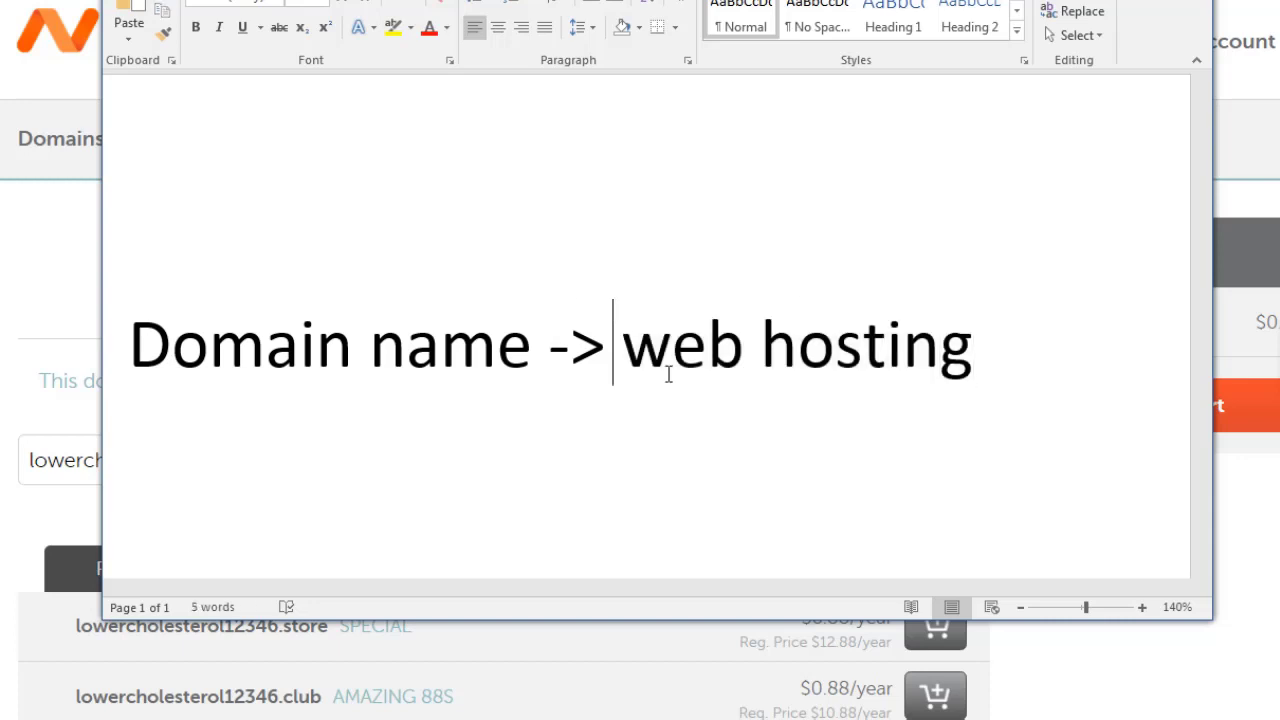
{"action": "key", "text": "ctrl+Right"}
{"action": "key", "text": "ctrl+shift+Right"}
{"action": "key", "text": "ctrl+shift+Right"}
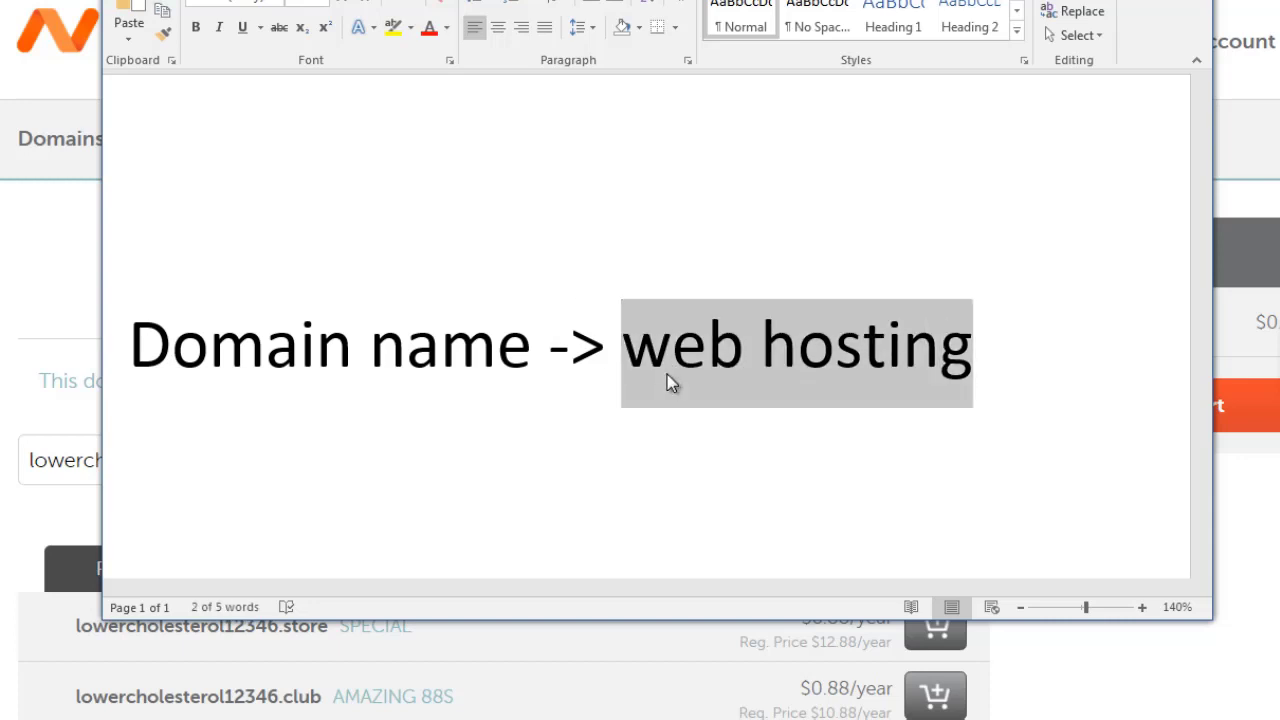
{"action": "key", "text": "alt+Tab"}
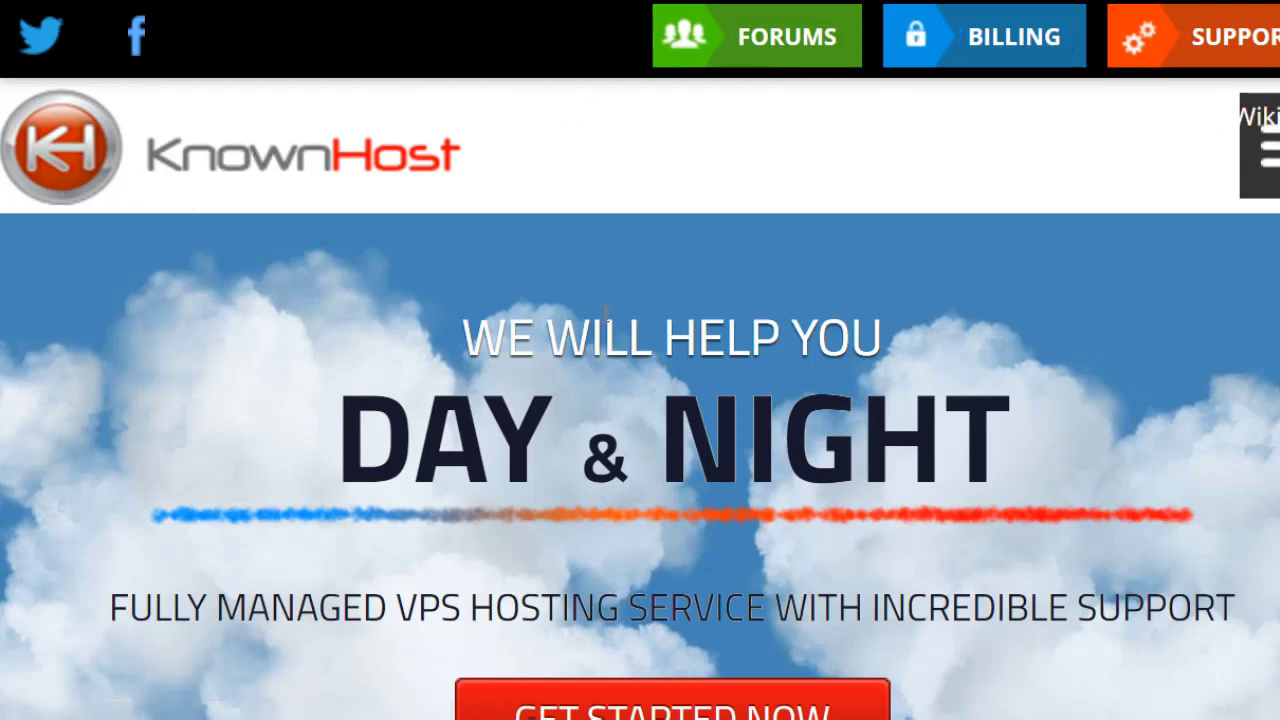
Highlight KnownHost's SSD-POWERED MANAGED VPS heading, the plan starting from $25 per month.
{"action": "scroll", "coordinate": [603, 310], "scroll_direction": "down", "scroll_amount": 3}
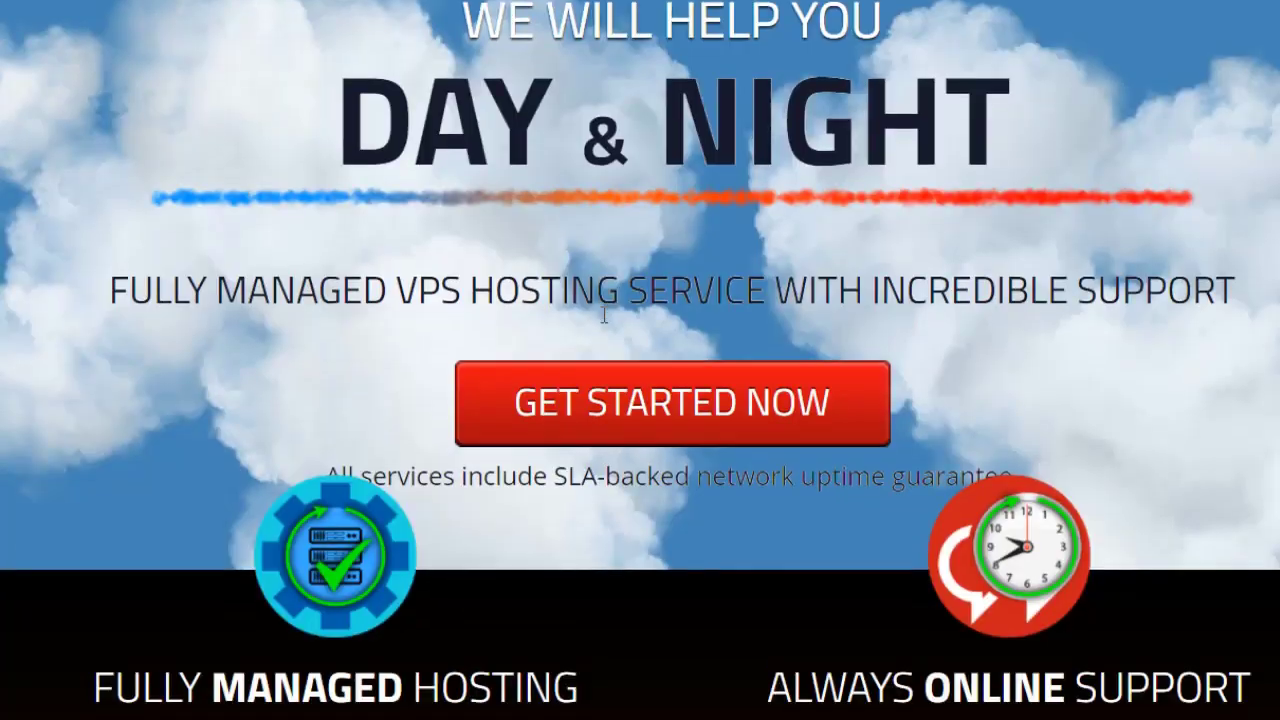
{"action": "scroll", "coordinate": [603, 378], "scroll_direction": "down", "scroll_amount": 3}
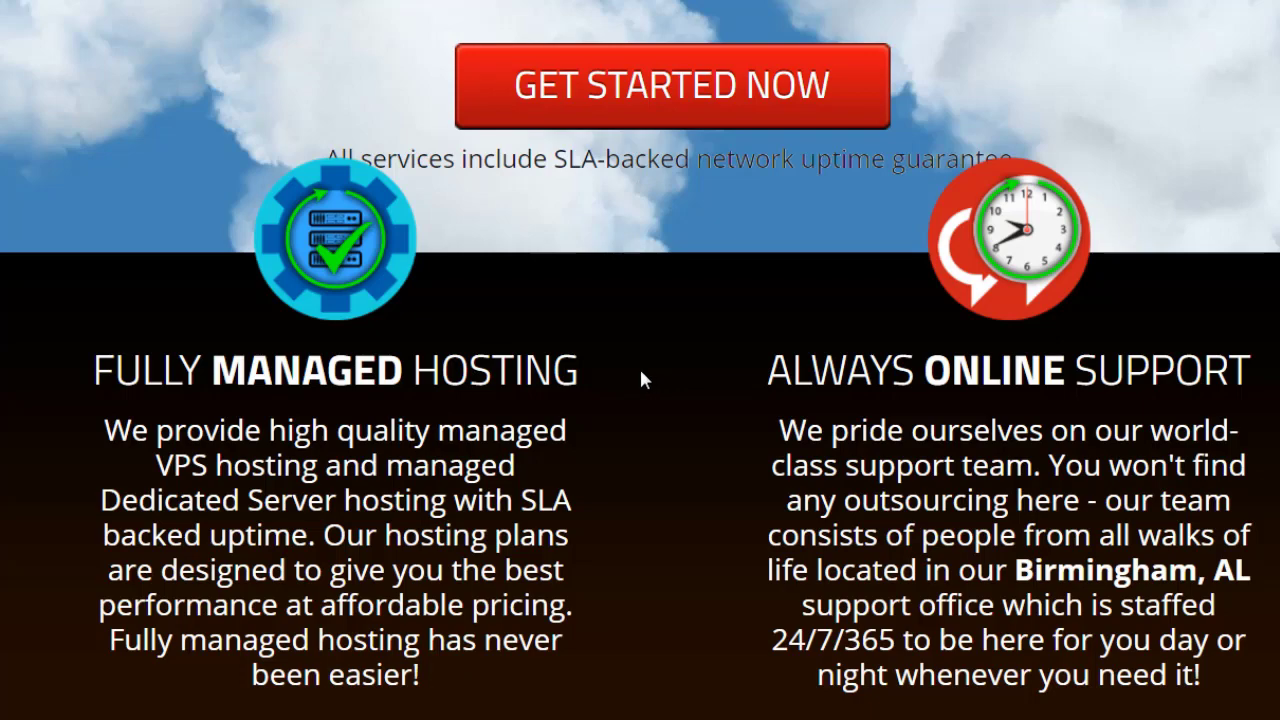
{"action": "scroll", "coordinate": [641, 370], "scroll_direction": "up", "scroll_amount": 6}
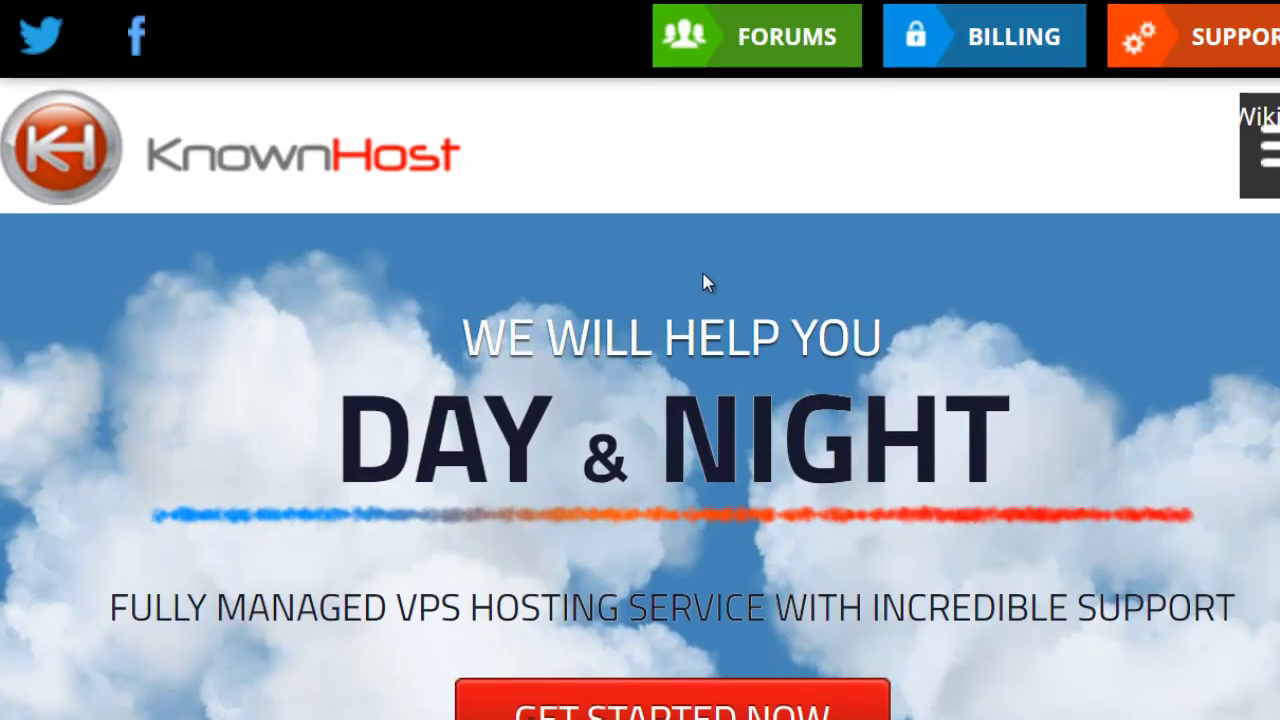
{"action": "scroll", "coordinate": [926, 293], "scroll_direction": "down", "scroll_amount": 15}
{"action": "scroll", "coordinate": [734, 323], "scroll_direction": "down", "scroll_amount": 9}
{"action": "scroll", "coordinate": [708, 345], "scroll_direction": "down", "scroll_amount": 4}
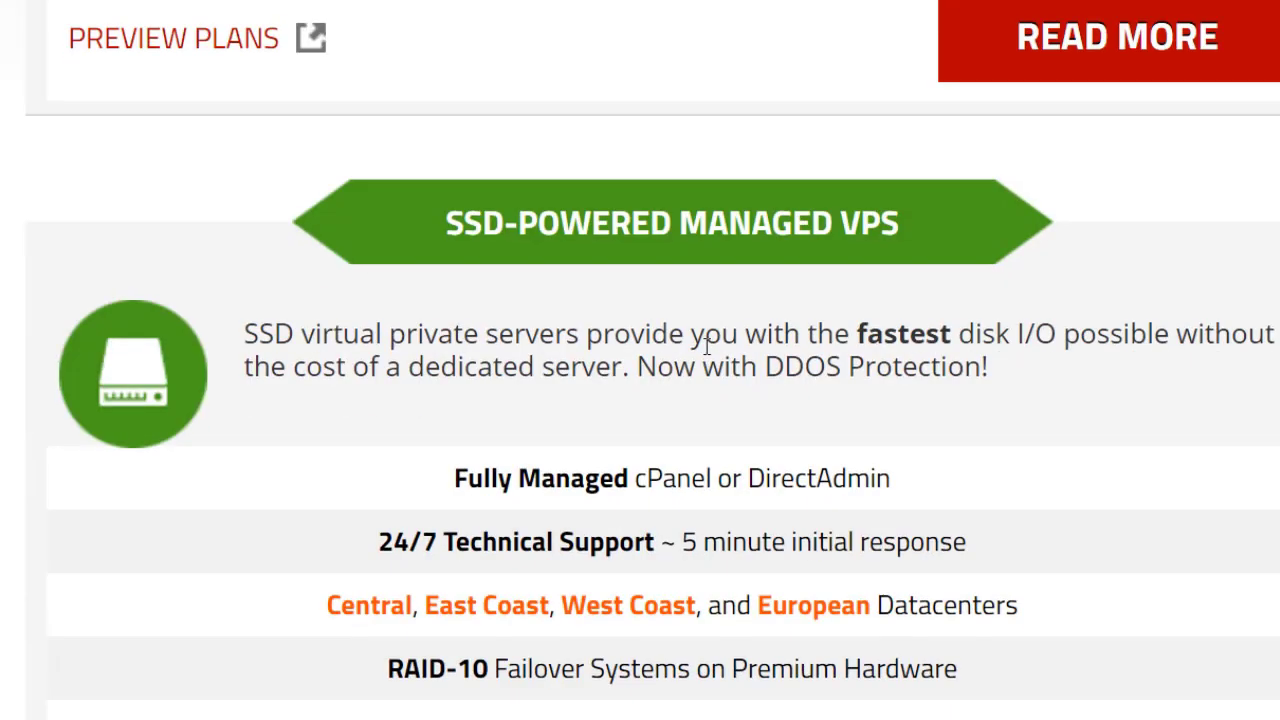
{"action": "left_click_drag", "start_coordinate": [442, 224], "coordinate": [929, 220]}
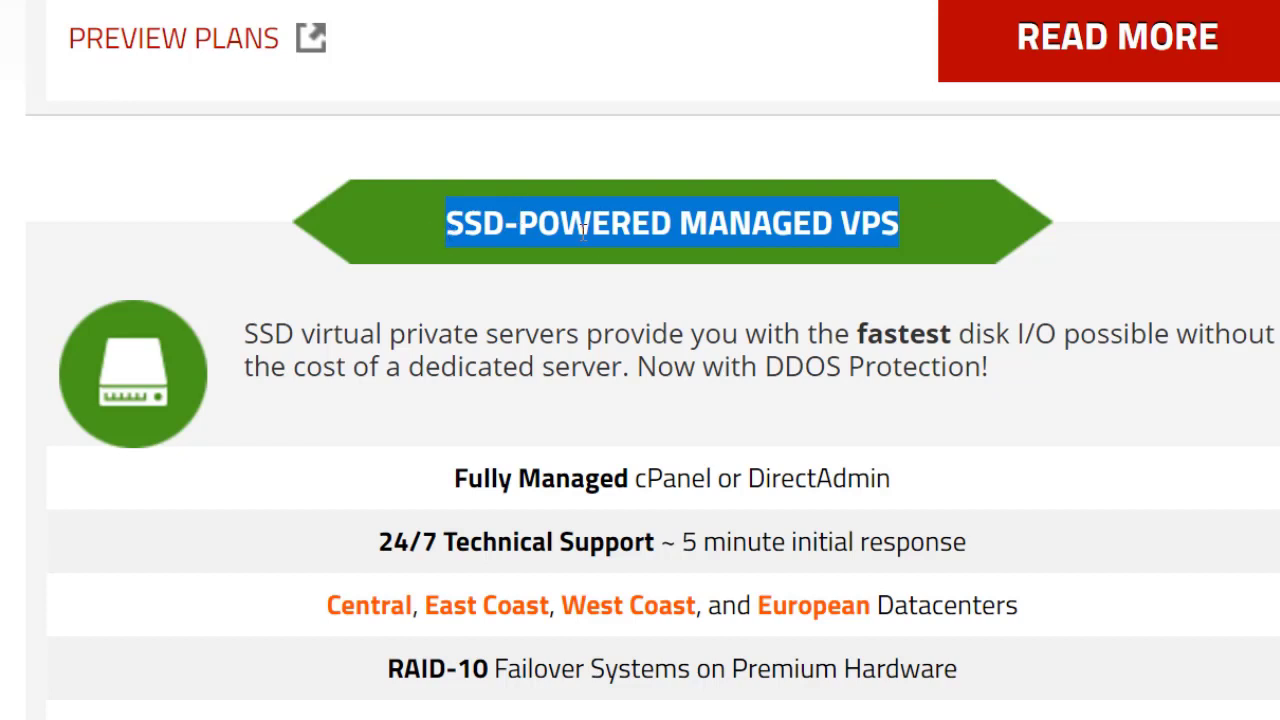
{"action": "scroll", "coordinate": [544, 380], "scroll_direction": "down", "scroll_amount": 3}
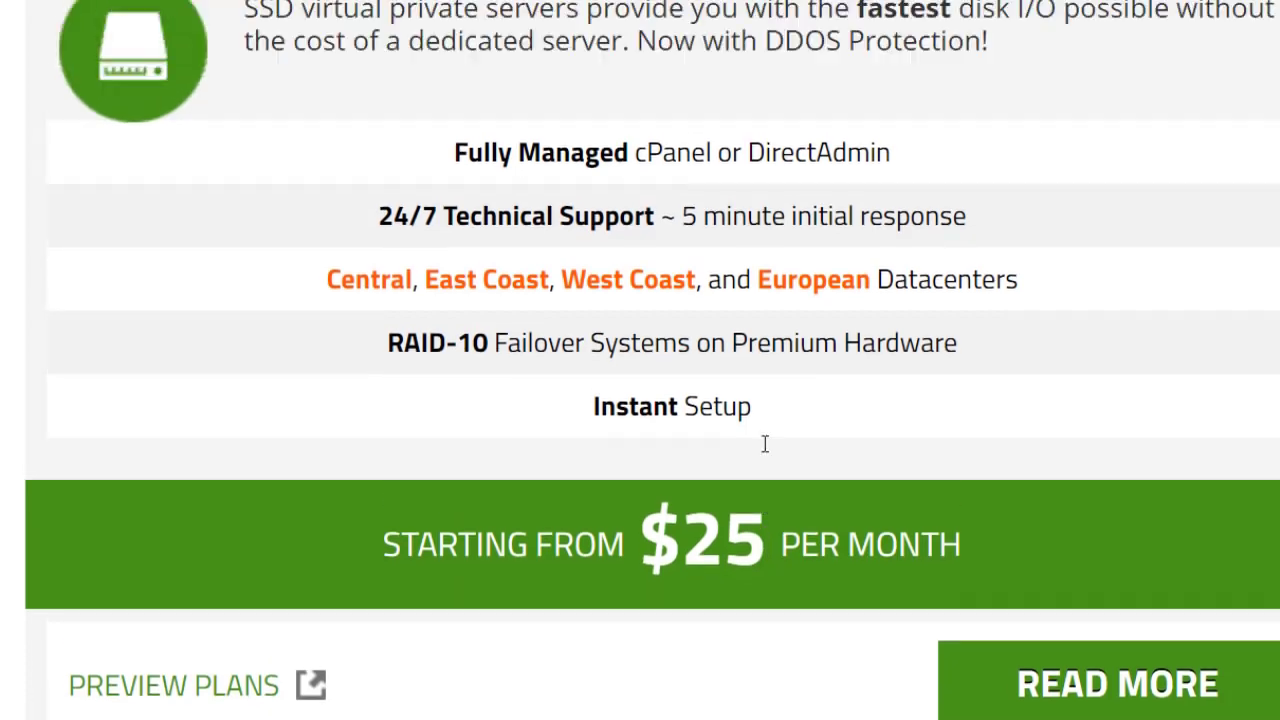
{"action": "scroll", "coordinate": [764, 443], "scroll_direction": "up", "scroll_amount": 1}
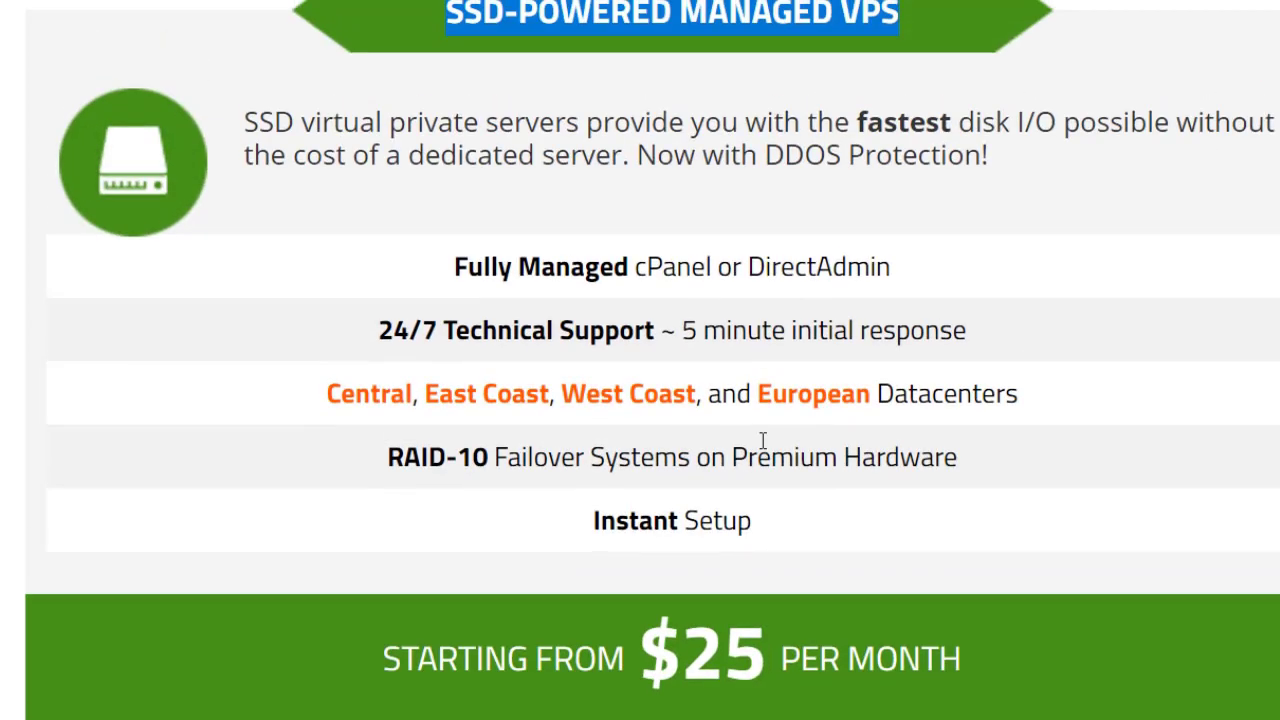
{"action": "scroll", "coordinate": [764, 443], "scroll_direction": "up", "scroll_amount": 1}
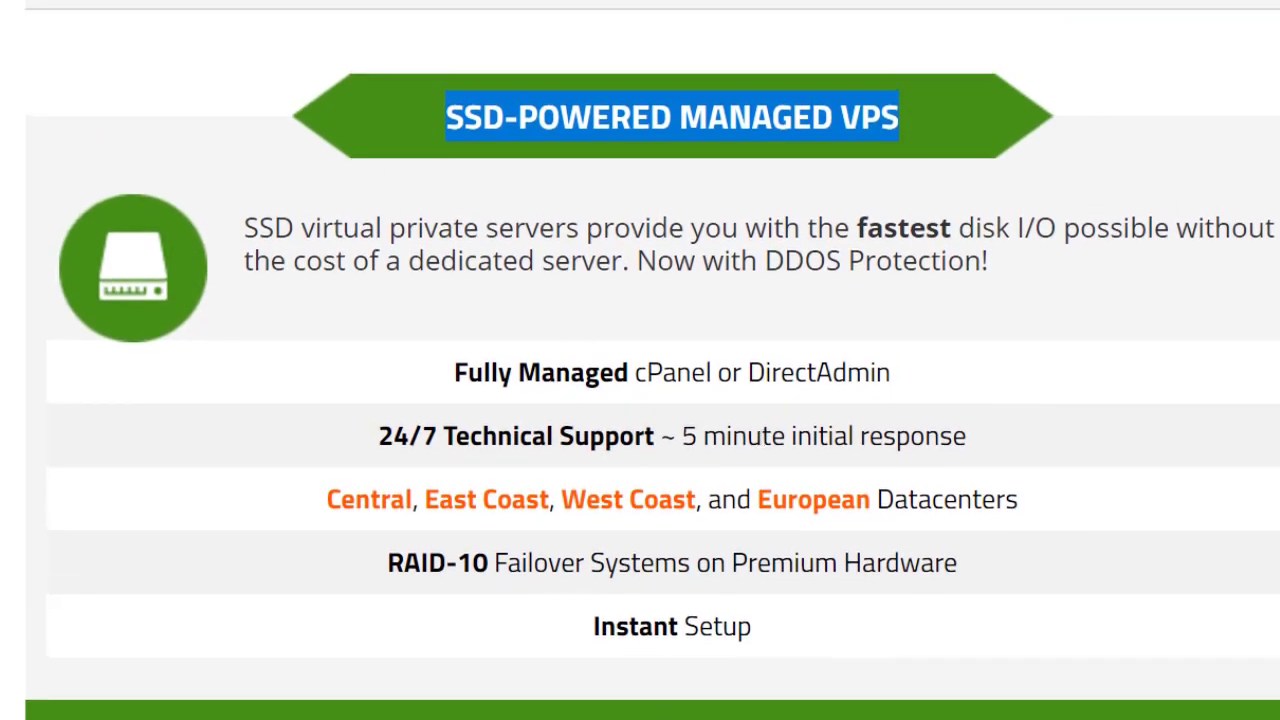
{"action": "key", "text": "alt+Tab"}
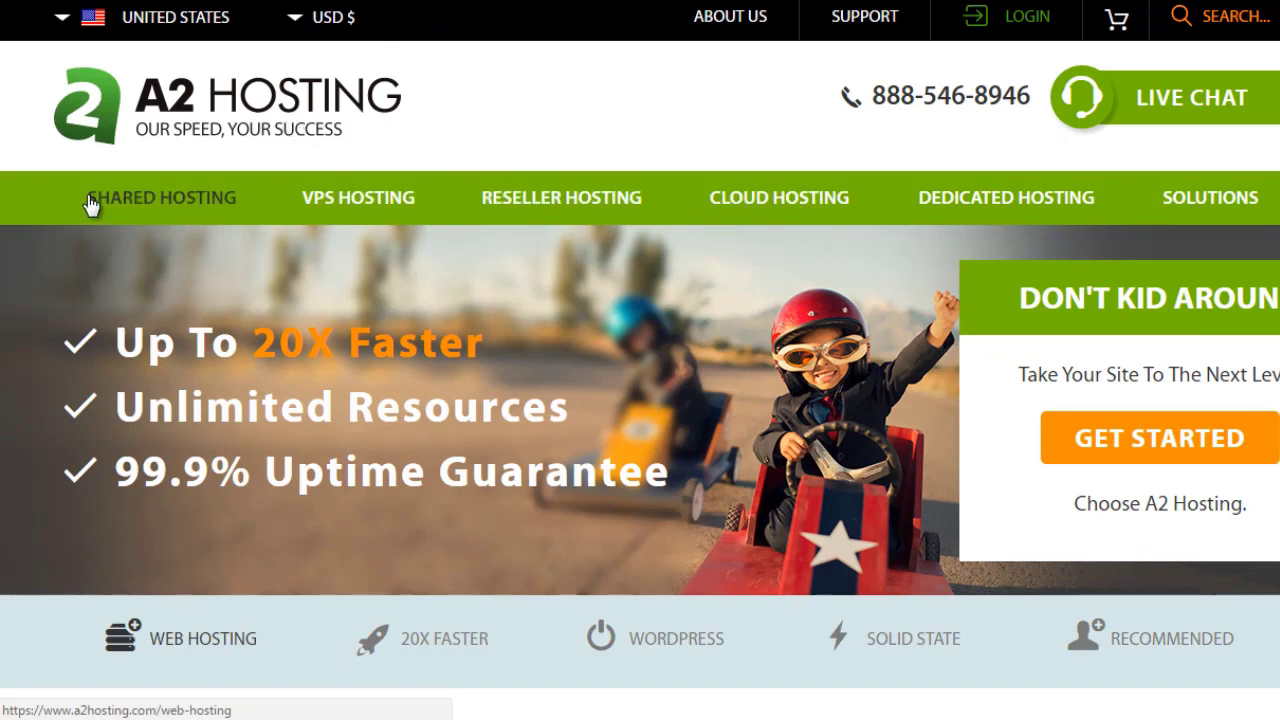
Browse A2 Hosting's Cloud Hosting plans page.
{"action": "left_click", "coordinate": [751, 178]}
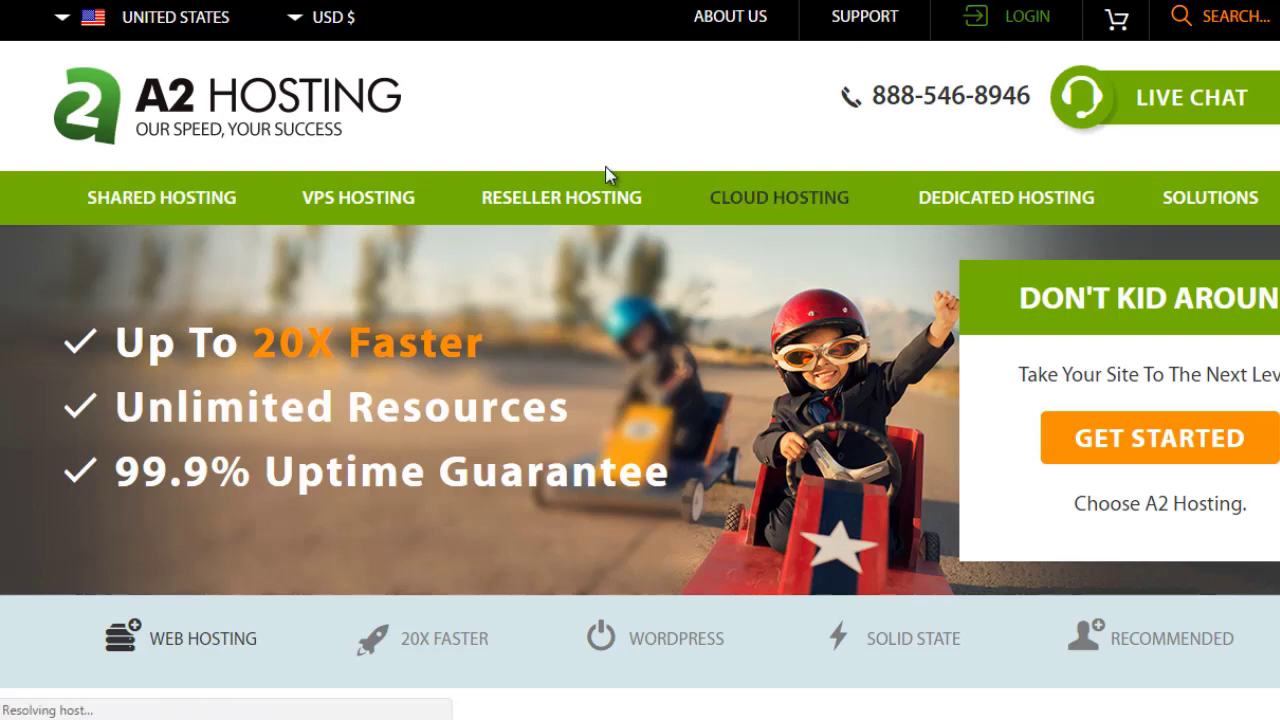
{"action": "scroll", "coordinate": [493, 238], "scroll_direction": "down", "scroll_amount": 3}
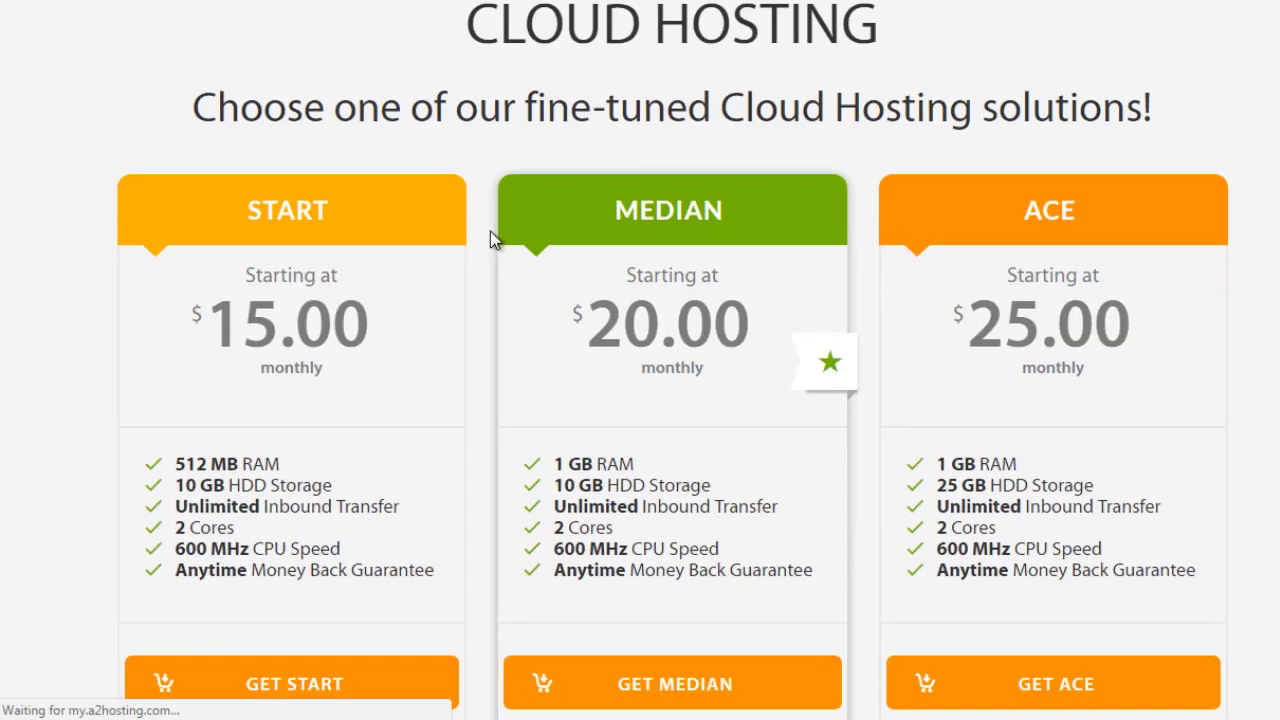
{"action": "scroll", "coordinate": [490, 238], "scroll_direction": "down", "scroll_amount": 3}
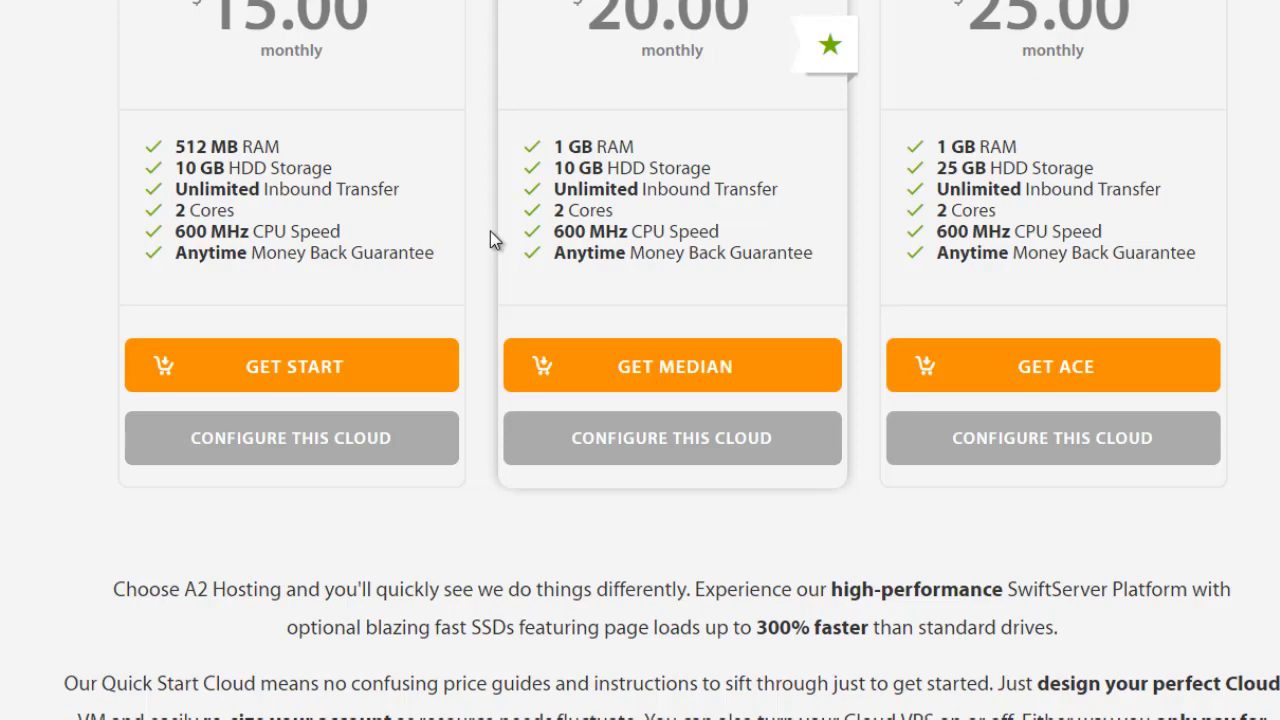
{"action": "scroll", "coordinate": [490, 231], "scroll_direction": "up", "scroll_amount": 4}
{"action": "scroll", "coordinate": [637, 500], "scroll_direction": "up", "scroll_amount": 2}
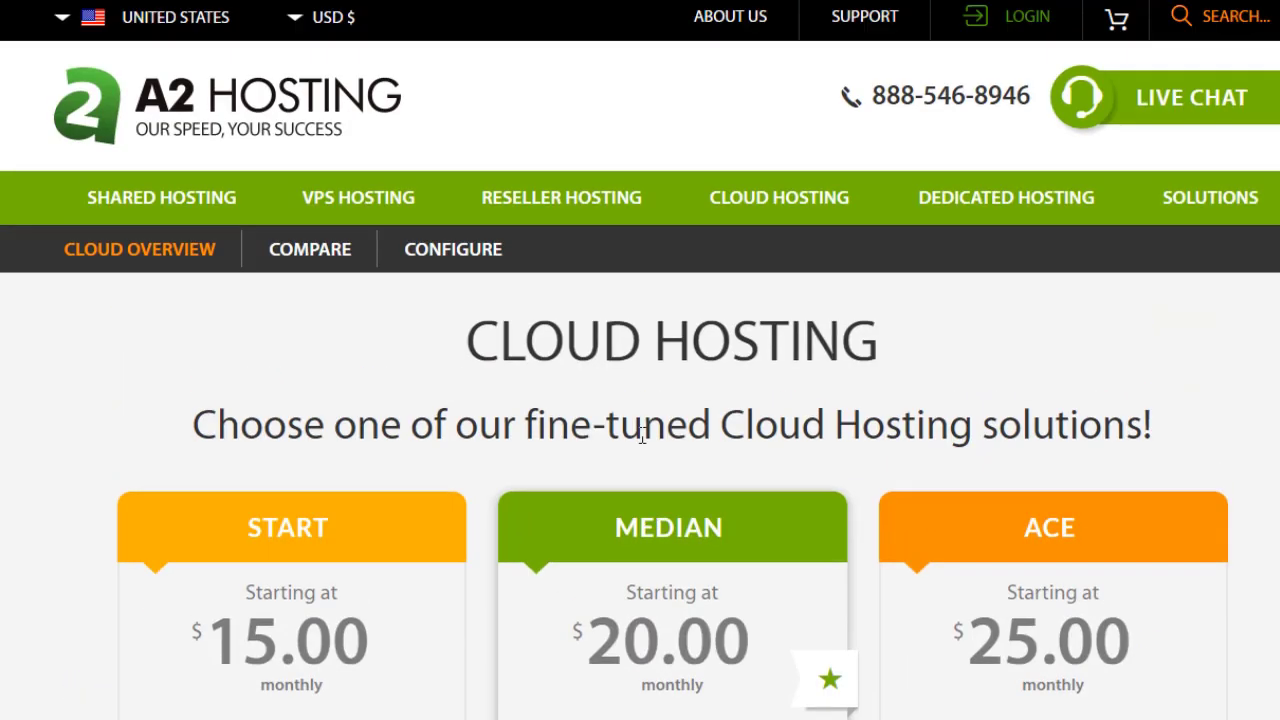
Compare the Shared Hosting Lite, Swift and Turbo plans, highlighting the Lite plan's SSD feature.
{"action": "left_click", "coordinate": [209, 197]}
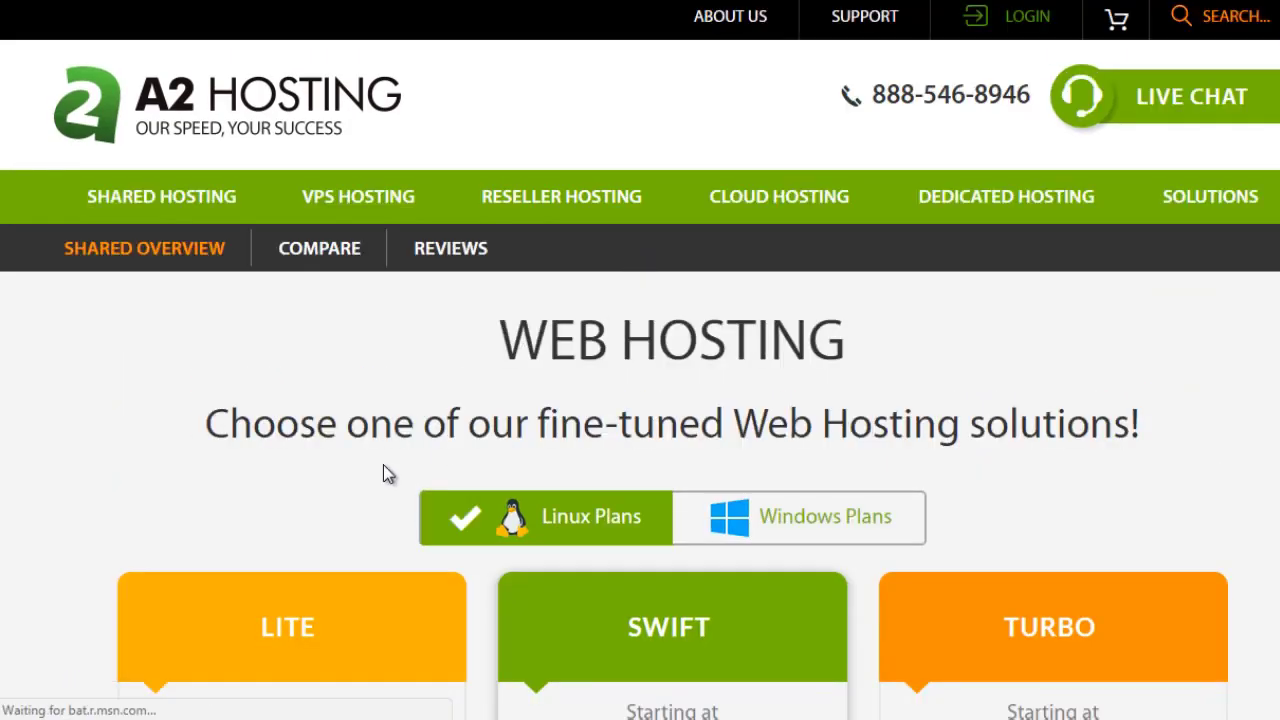
{"action": "scroll", "coordinate": [325, 430], "scroll_direction": "down", "scroll_amount": 2}
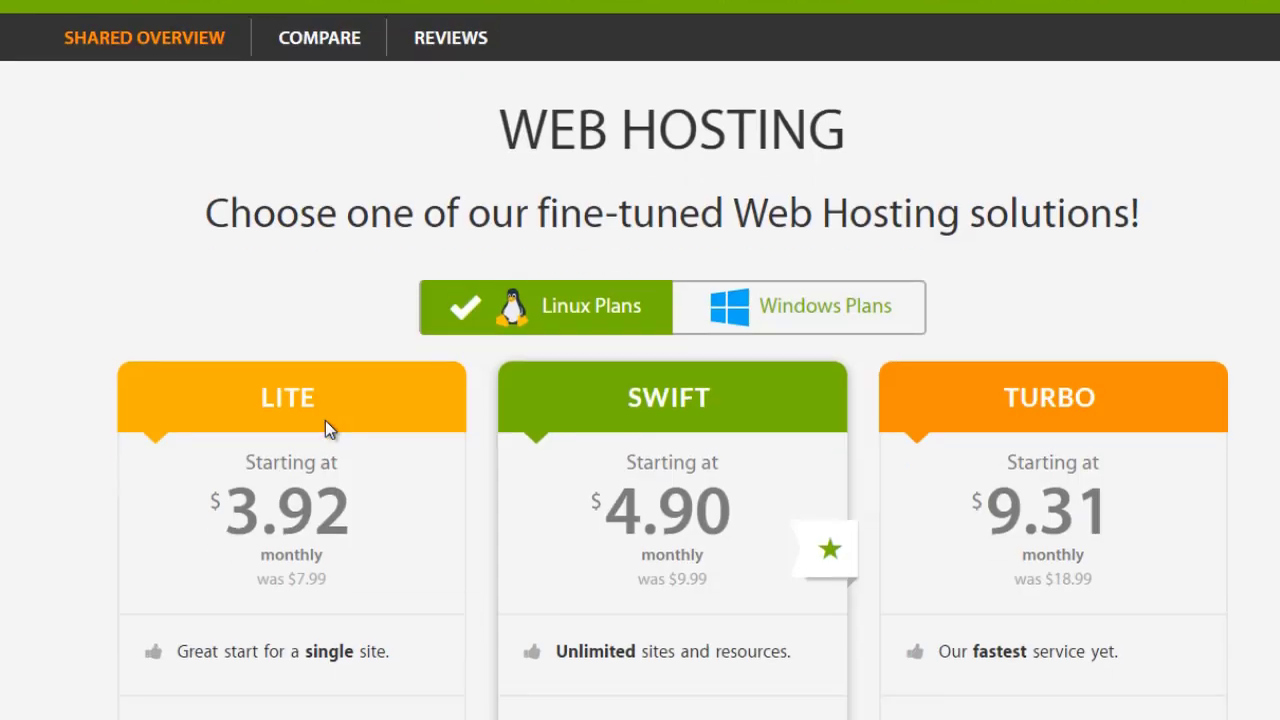
{"action": "scroll", "coordinate": [346, 414], "scroll_direction": "down", "scroll_amount": 2}
{"action": "scroll", "coordinate": [333, 324], "scroll_direction": "down", "scroll_amount": 1}
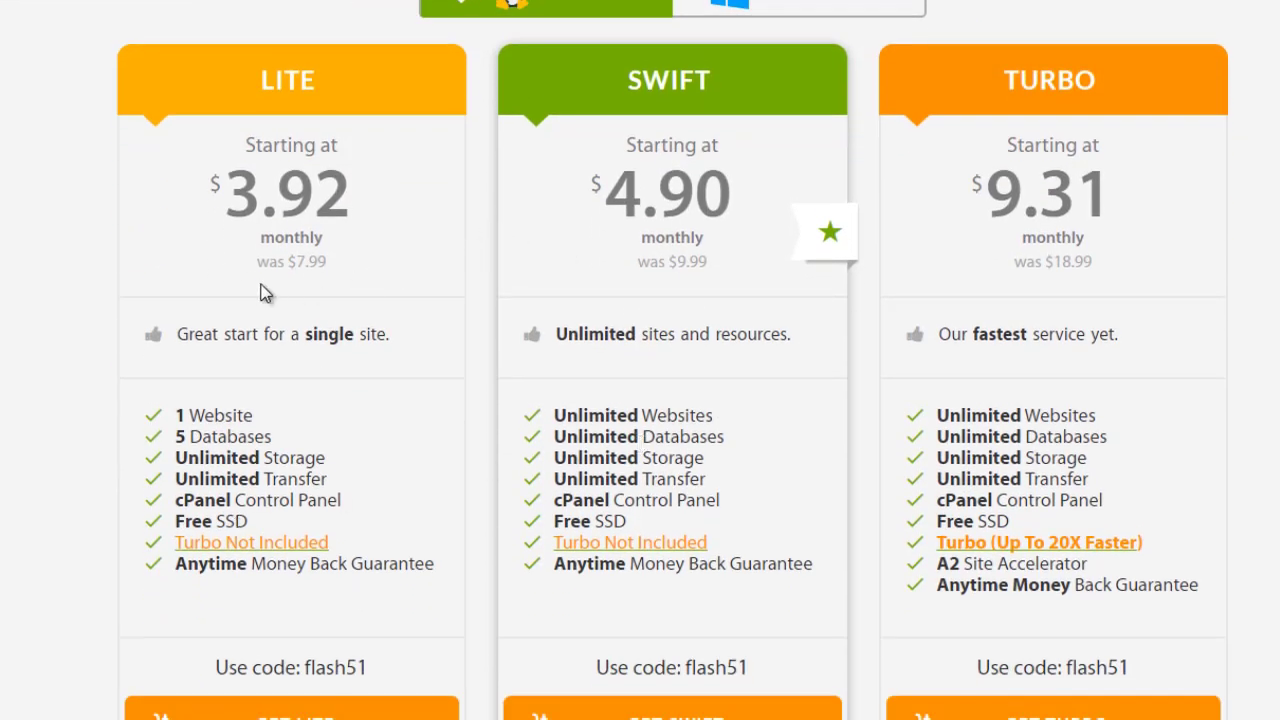
{"action": "scroll", "coordinate": [226, 380], "scroll_direction": "up", "scroll_amount": 1}
{"action": "scroll", "coordinate": [226, 381], "scroll_direction": "down", "scroll_amount": 1}
{"action": "scroll", "coordinate": [226, 381], "scroll_direction": "down", "scroll_amount": 1}
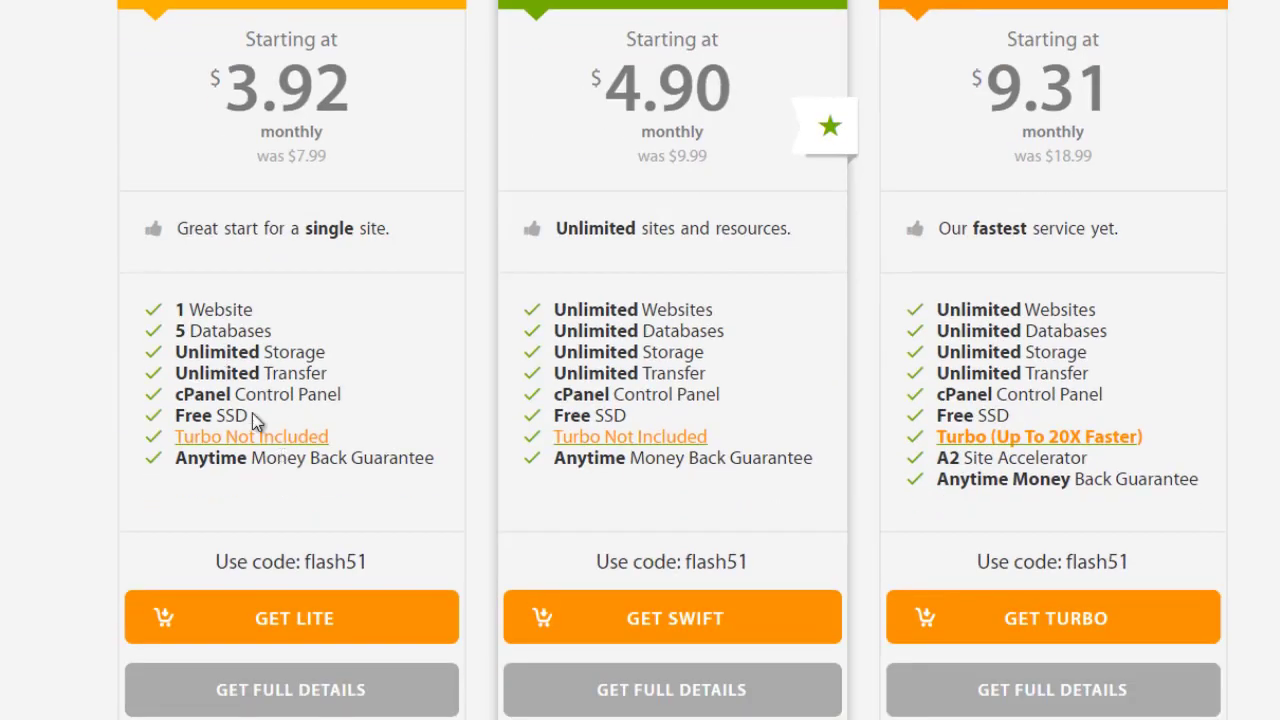
{"action": "double_click", "coordinate": [240, 415]}
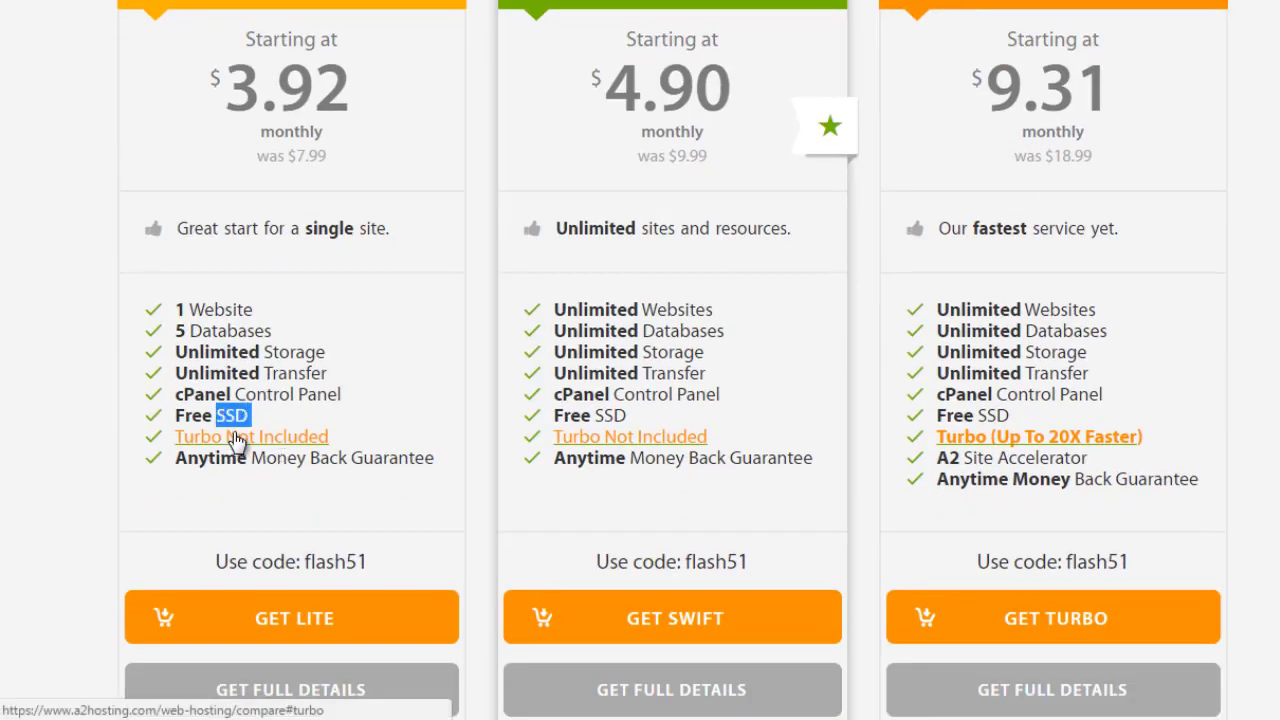
{"action": "scroll", "coordinate": [46, 403], "scroll_direction": "up", "scroll_amount": 4}
{"action": "scroll", "coordinate": [84, 380], "scroll_direction": "up", "scroll_amount": 4}
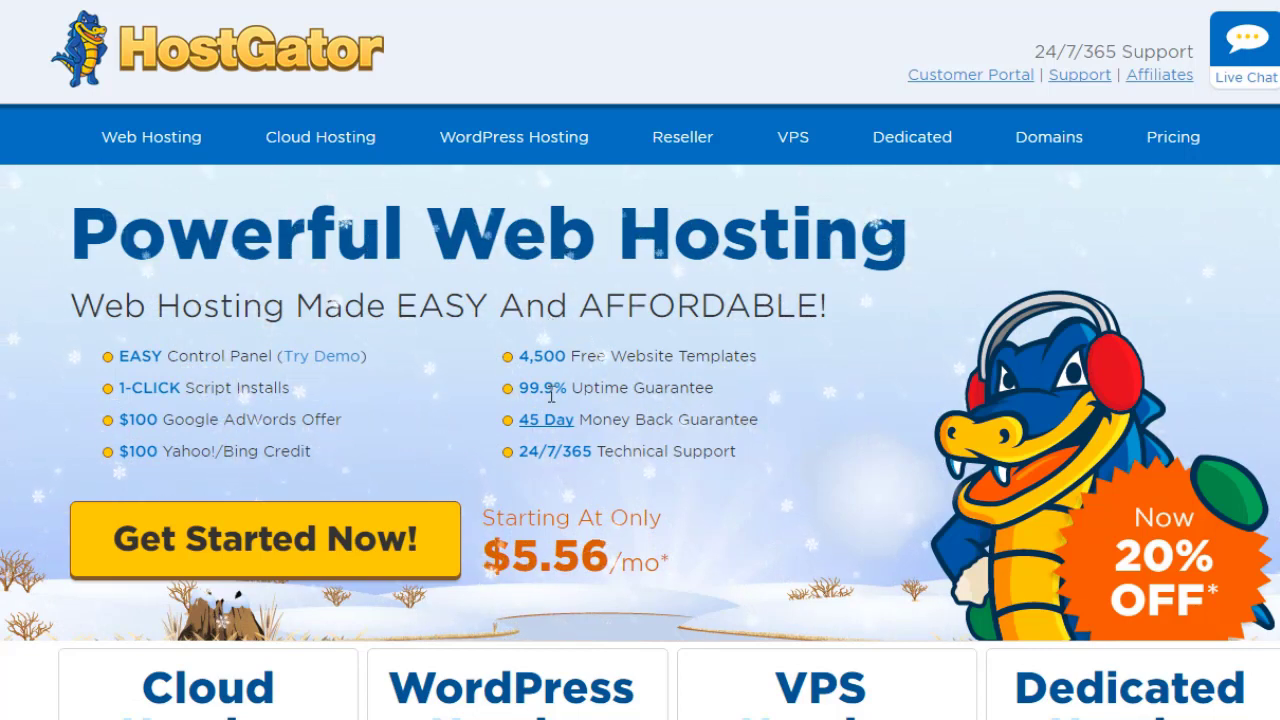
Scroll through HostGator's hosting plans, Why Choose HostGator and Guarantee sections.
{"action": "scroll", "coordinate": [473, 380], "scroll_direction": "down", "scroll_amount": 3}
{"action": "scroll", "coordinate": [475, 377], "scroll_direction": "down", "scroll_amount": 4}
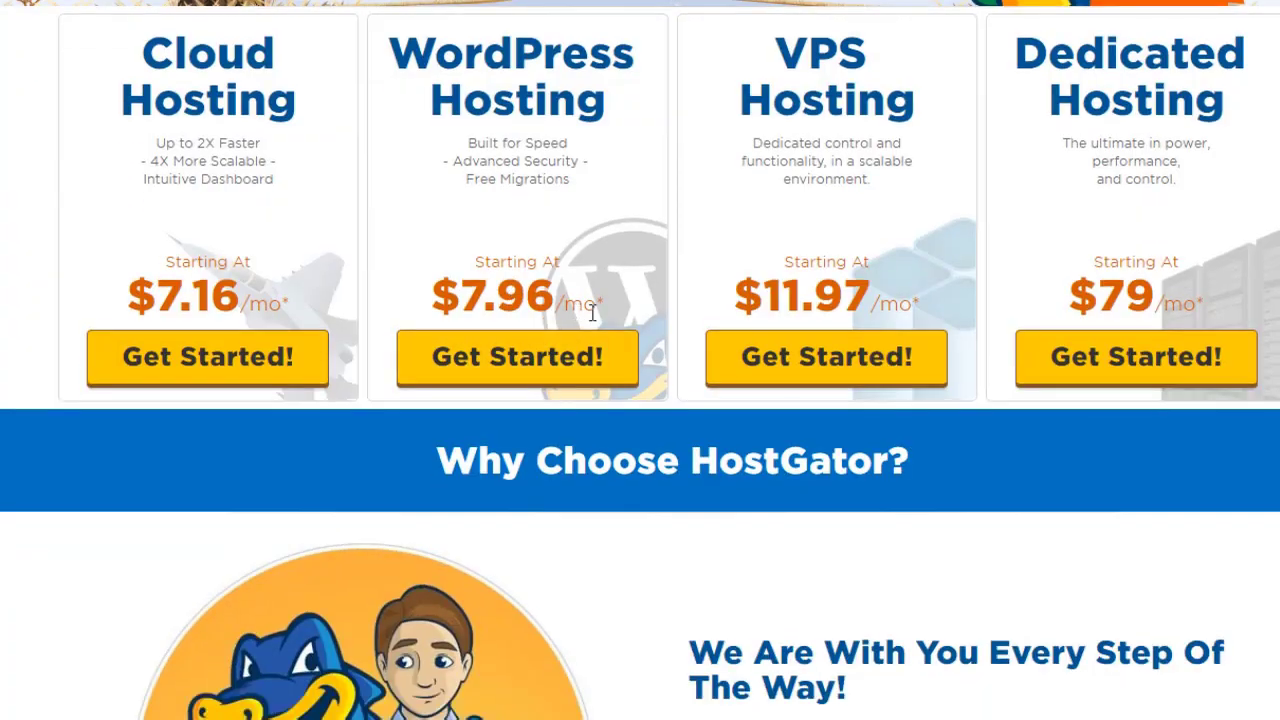
{"action": "scroll", "coordinate": [668, 360], "scroll_direction": "down", "scroll_amount": 3}
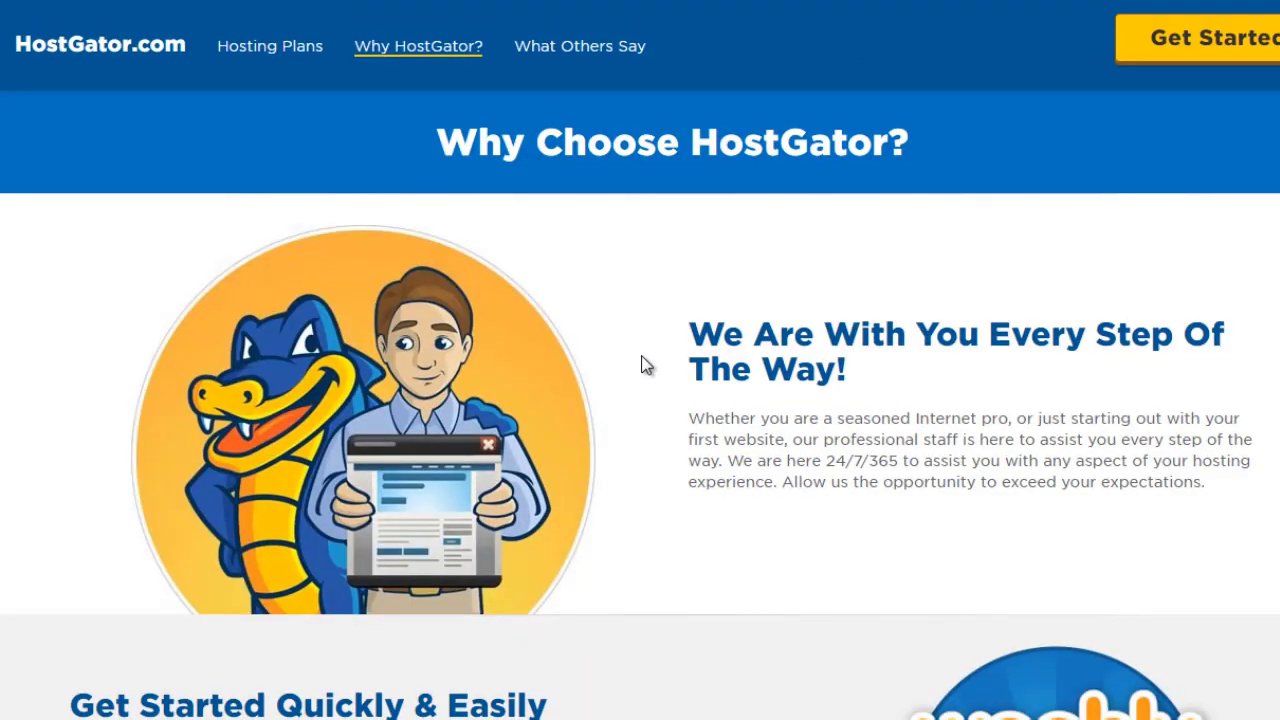
{"action": "scroll", "coordinate": [646, 366], "scroll_direction": "down", "scroll_amount": 3}
{"action": "scroll", "coordinate": [646, 366], "scroll_direction": "down", "scroll_amount": 3}
{"action": "scroll", "coordinate": [643, 363], "scroll_direction": "down", "scroll_amount": 3}
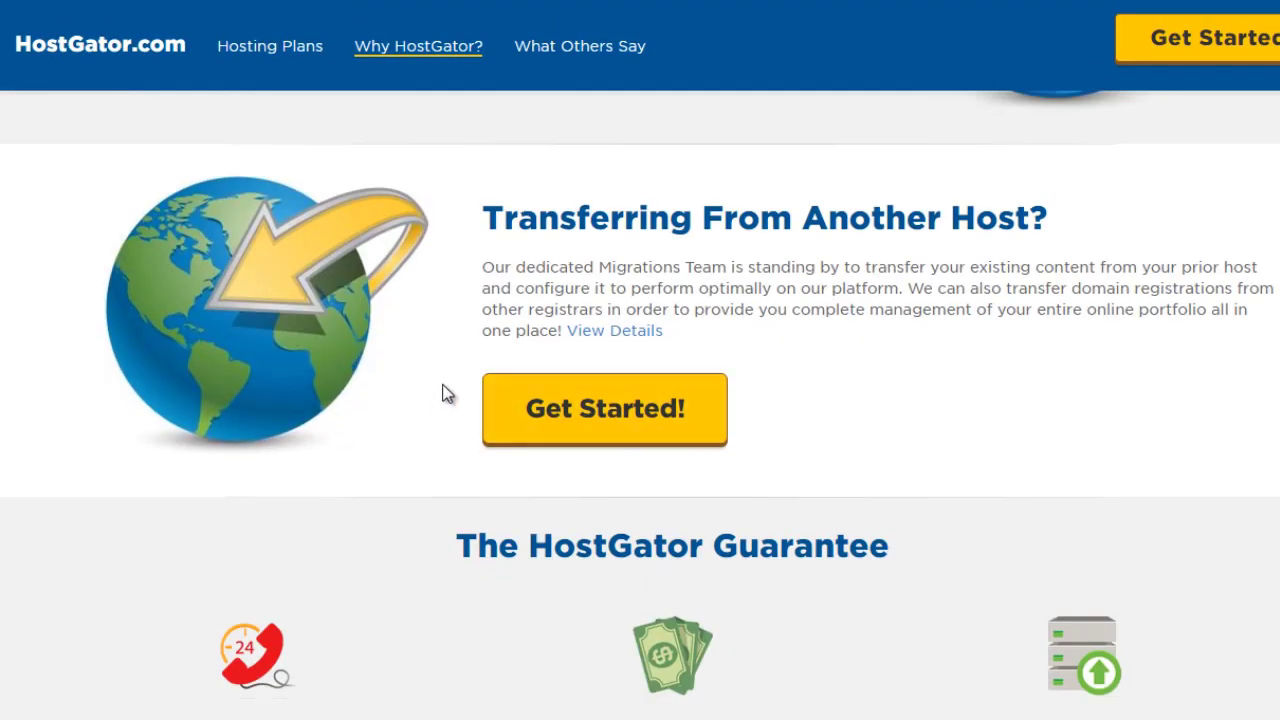
{"action": "scroll", "coordinate": [443, 391], "scroll_direction": "down", "scroll_amount": 2}
{"action": "scroll", "coordinate": [447, 391], "scroll_direction": "down", "scroll_amount": 2}
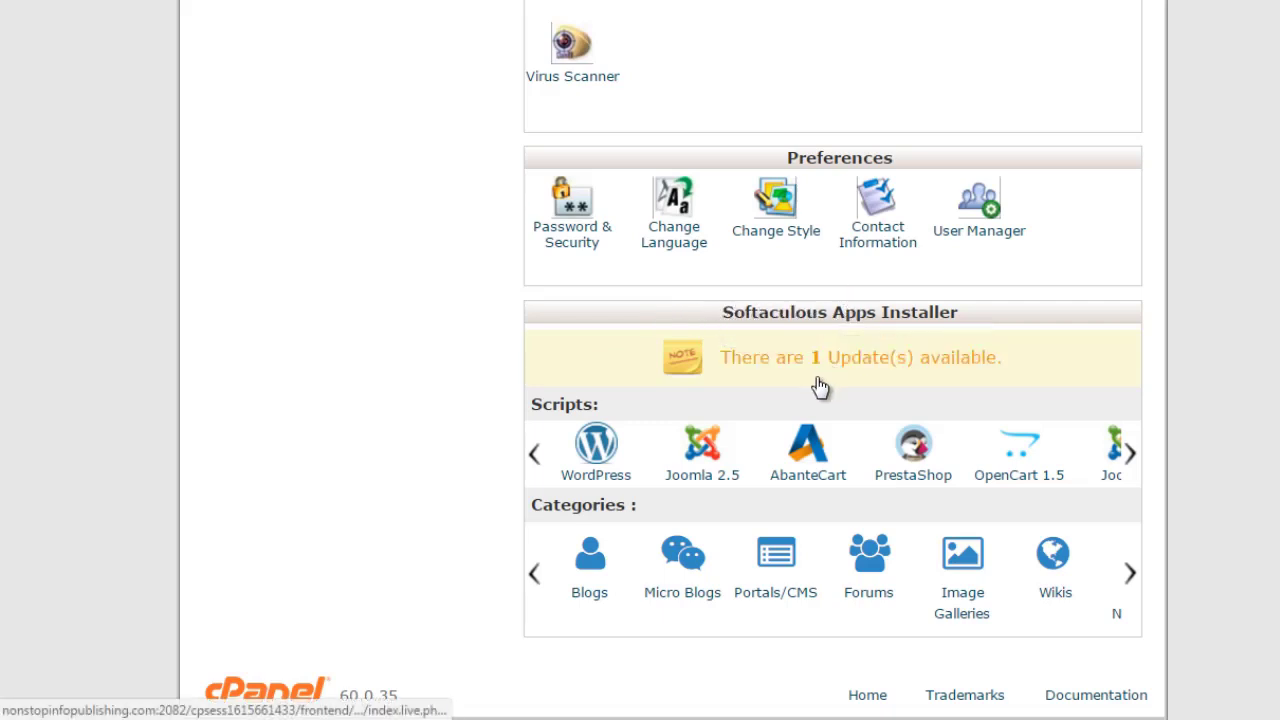
Choose WordPress under Softaculous Scripts to reach its 4.7.2 overview page.
{"action": "left_click", "coordinate": [596, 479]}
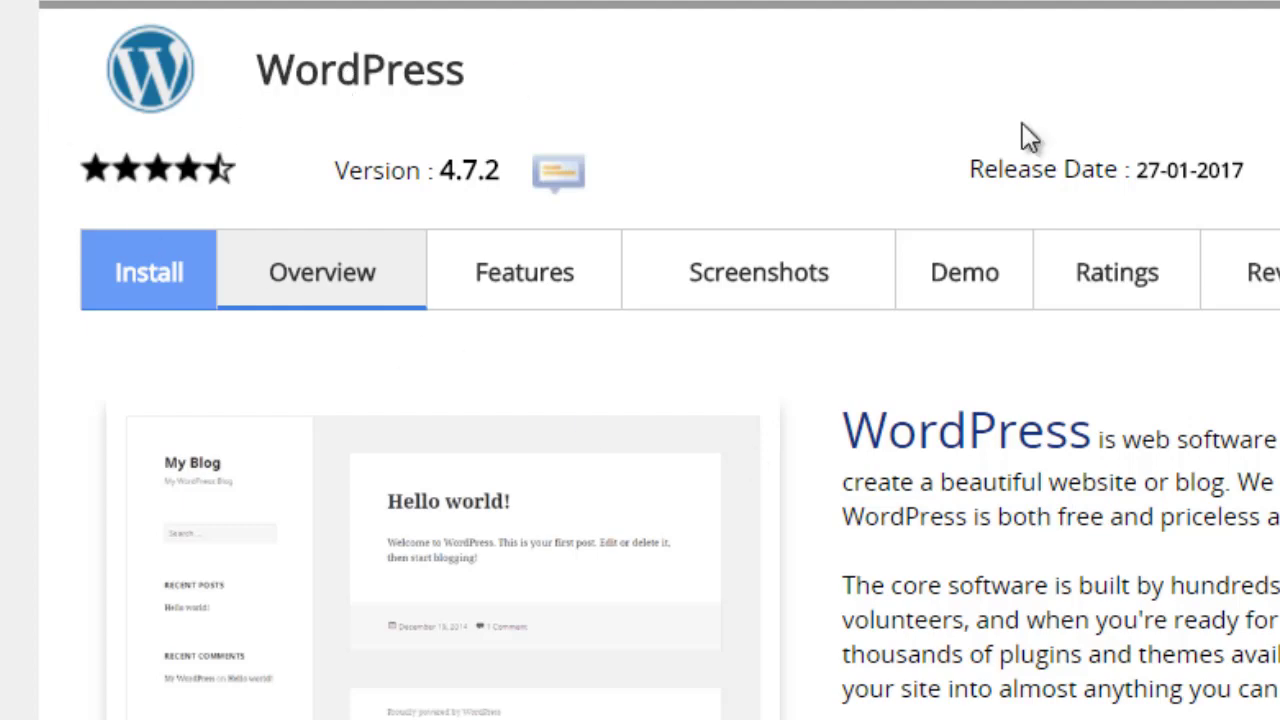
Start a new WordPress installation and locate the In Directory setting.
{"action": "scroll", "coordinate": [640, 360], "scroll_direction": "down", "scroll_amount": 5}
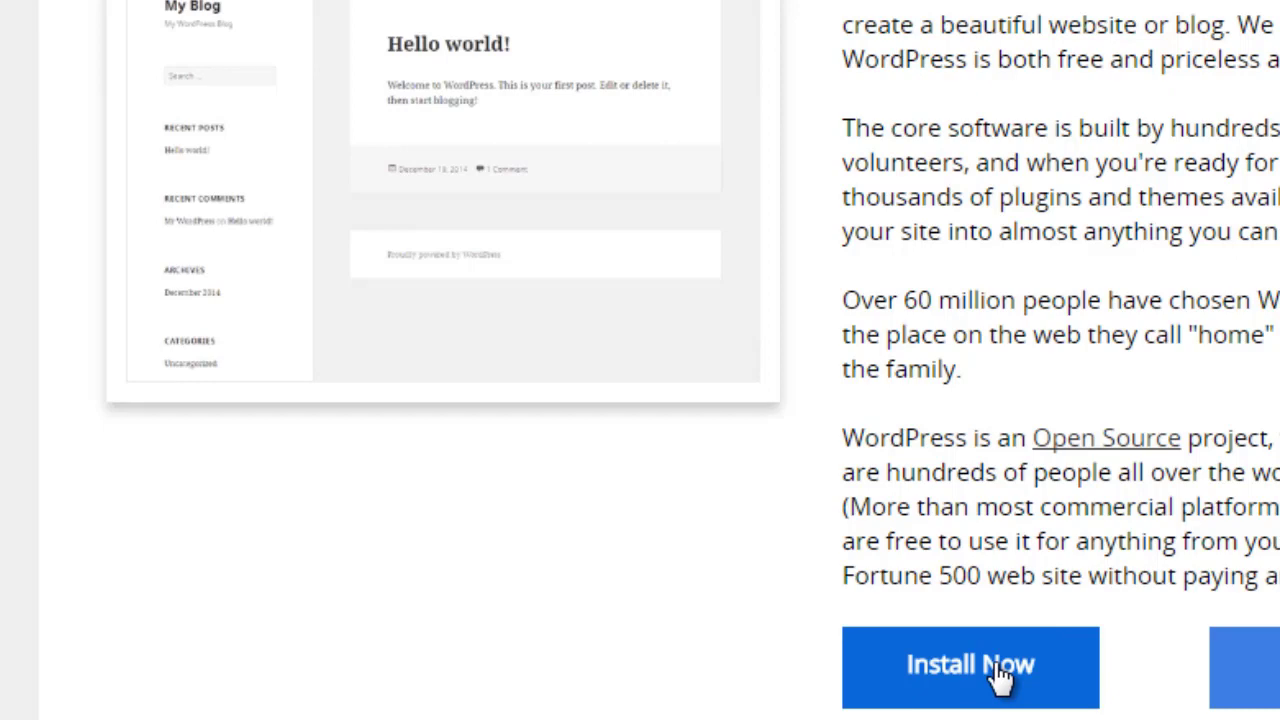
{"action": "left_click", "coordinate": [998, 676]}
{"action": "scroll", "coordinate": [991, 659], "scroll_direction": "down", "scroll_amount": 5}
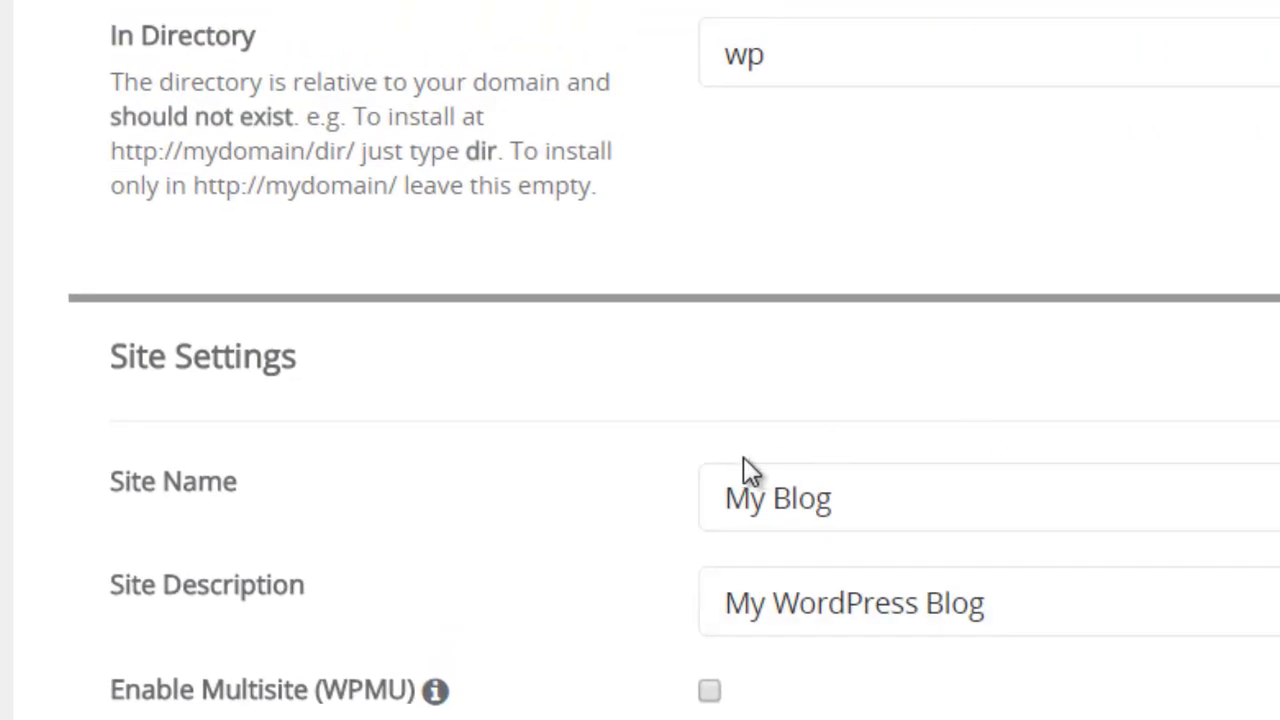
{"action": "left_click_drag", "start_coordinate": [106, 51], "coordinate": [260, 30]}
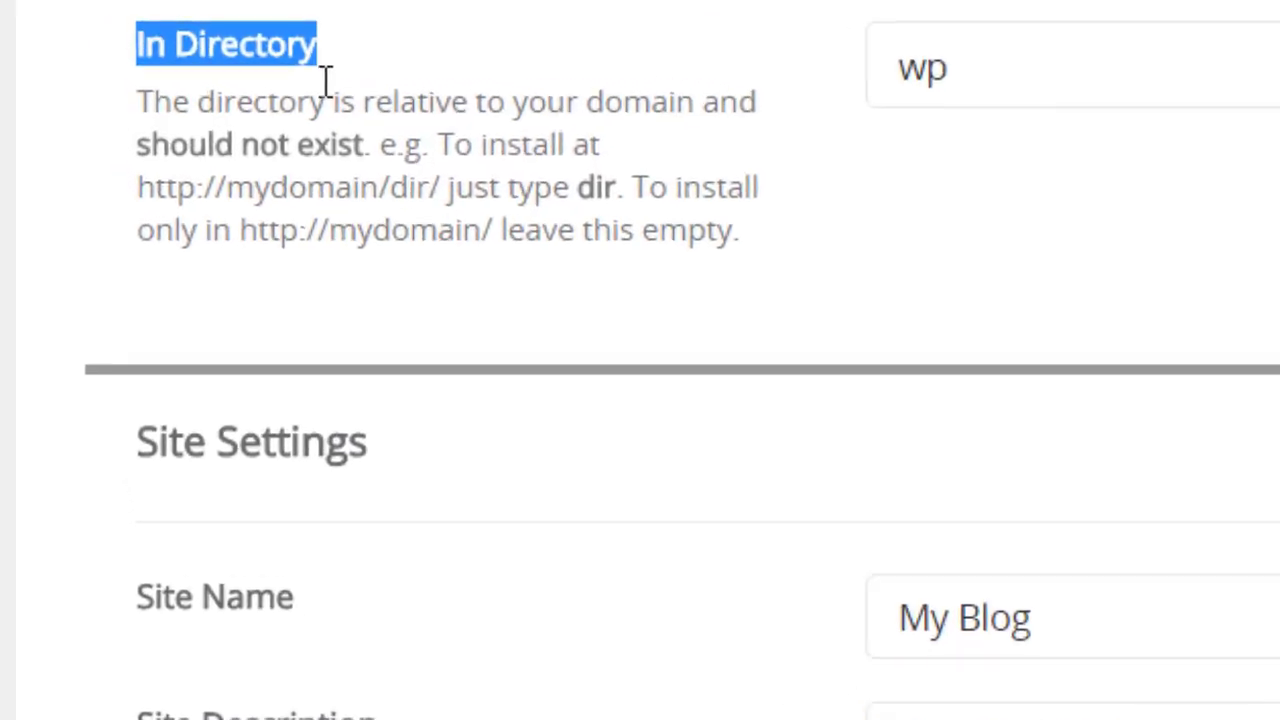
{"action": "left_click", "coordinate": [733, 196]}
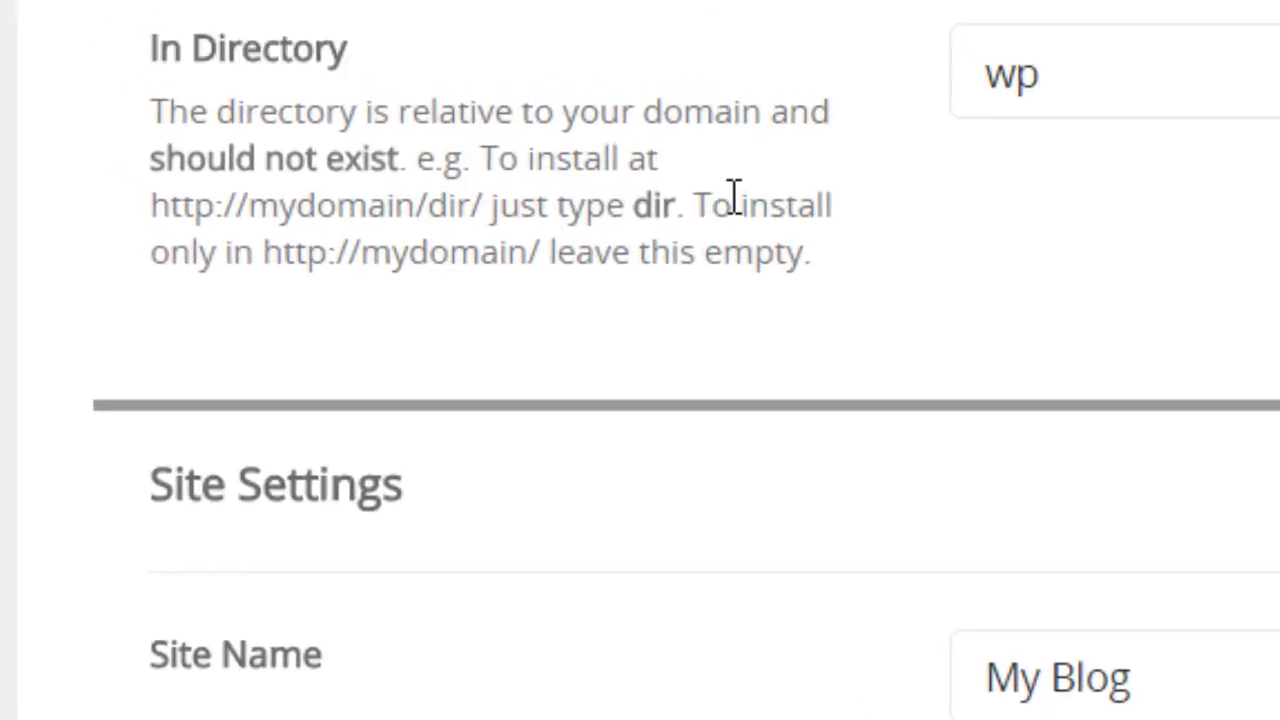
Replace the default directory 'wp' with 'testblog'.
{"action": "left_click", "coordinate": [1094, 89]}
{"action": "double_click", "coordinate": [982, 72]}
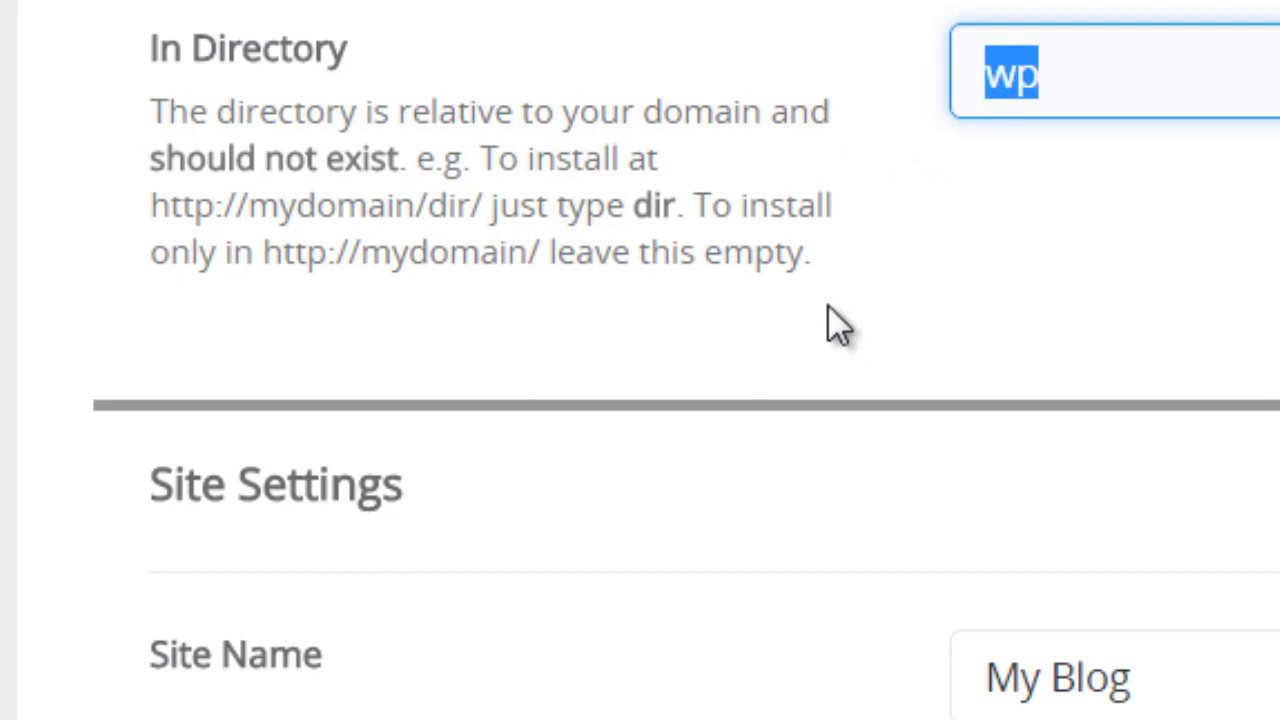
{"action": "key", "text": "BackSpace"}
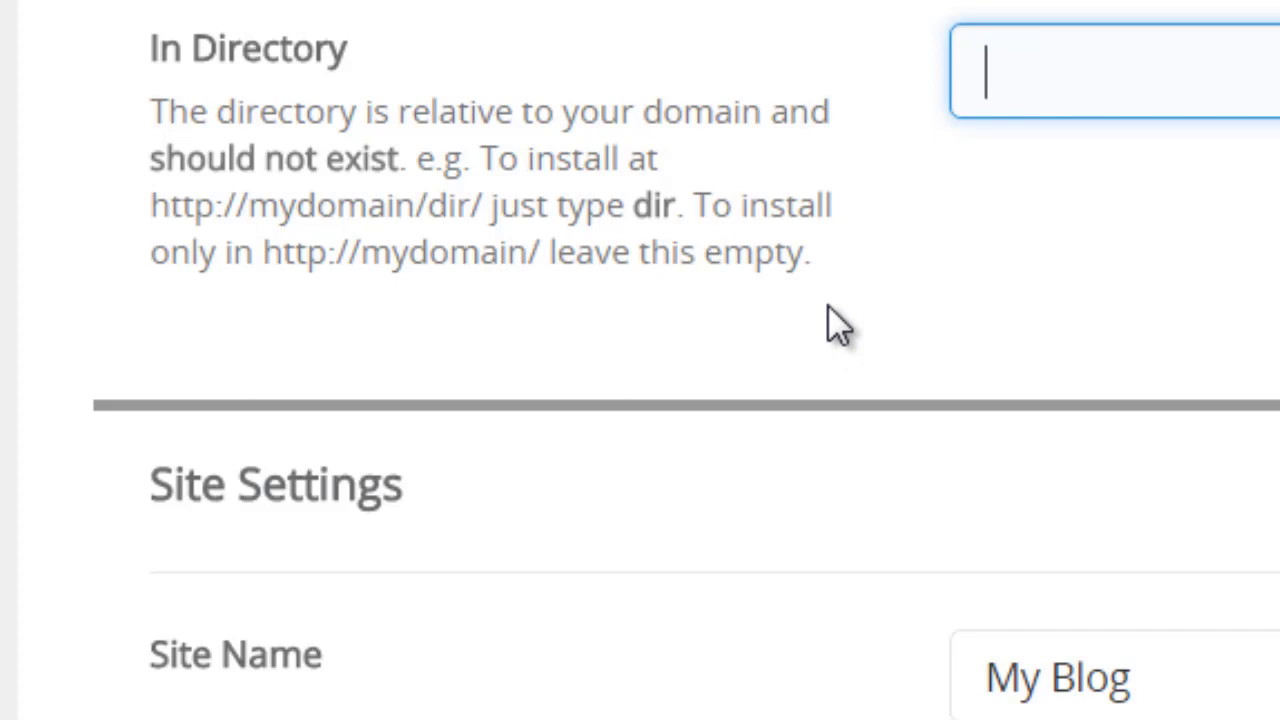
{"action": "left_click", "coordinate": [838, 325]}
{"action": "left_click", "coordinate": [1178, 107]}
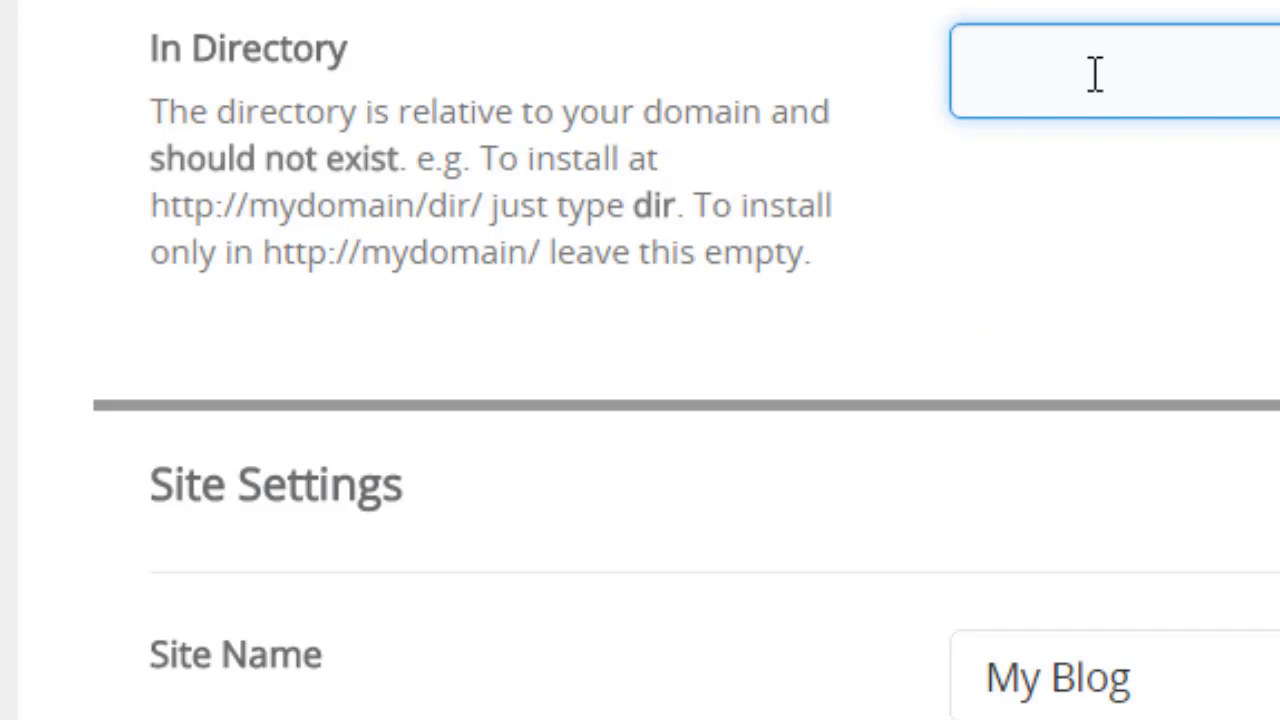
{"action": "type", "text": "testblog"}
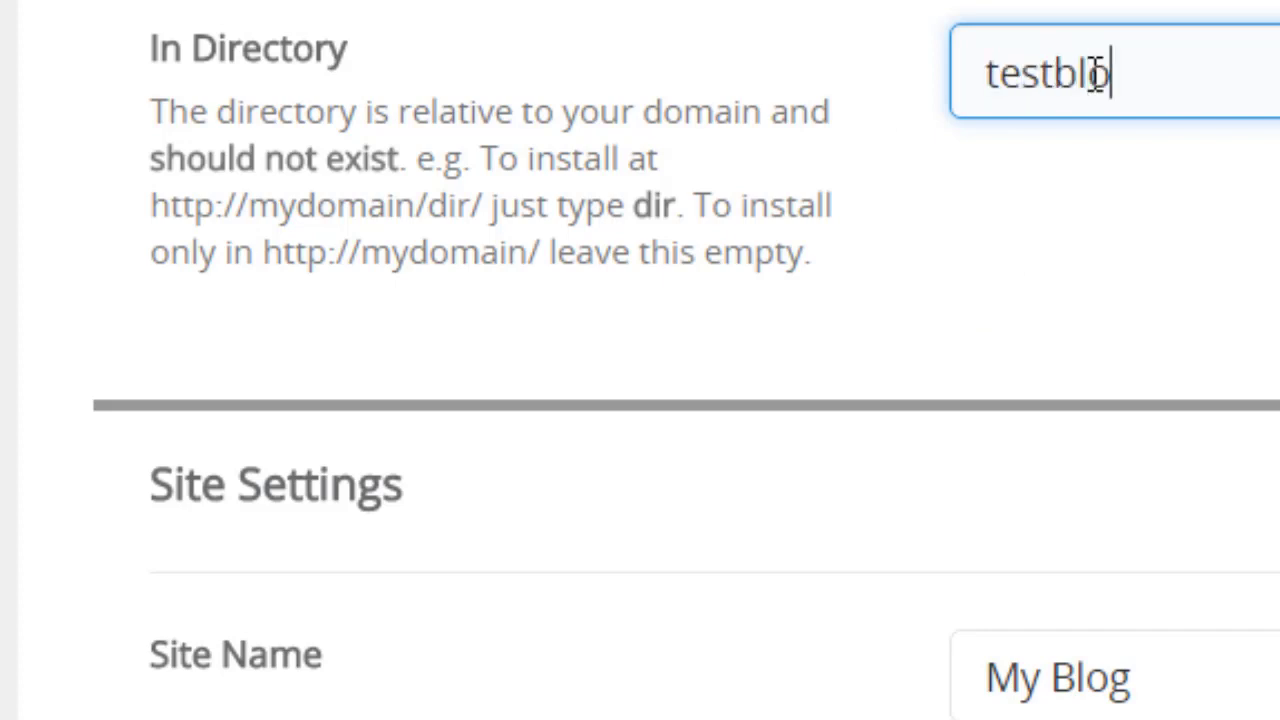
{"action": "double_click", "coordinate": [1100, 75]}
{"action": "left_click", "coordinate": [1077, 280]}
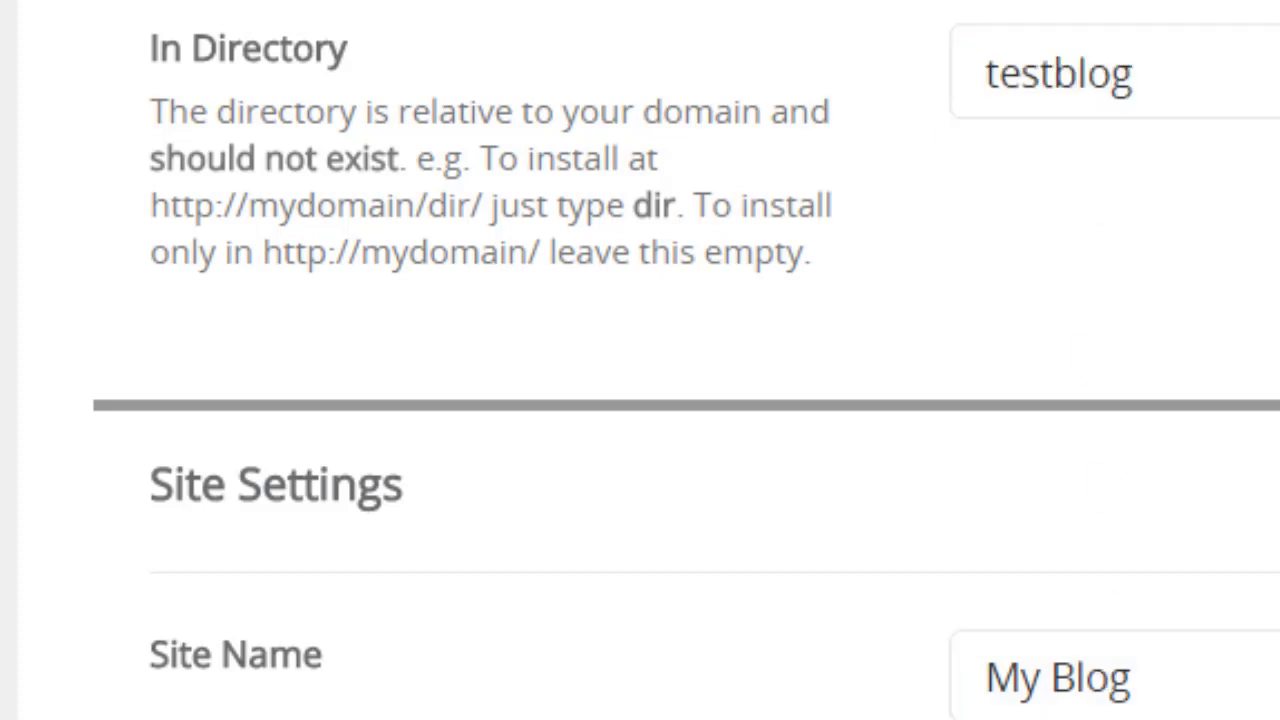
Page through the theme choices, select WEN Corporate, and run the WordPress install.
{"action": "scroll", "coordinate": [640, 400], "scroll_direction": "down", "scroll_amount": 4}
{"action": "scroll", "coordinate": [640, 400], "scroll_direction": "down", "scroll_amount": 12}
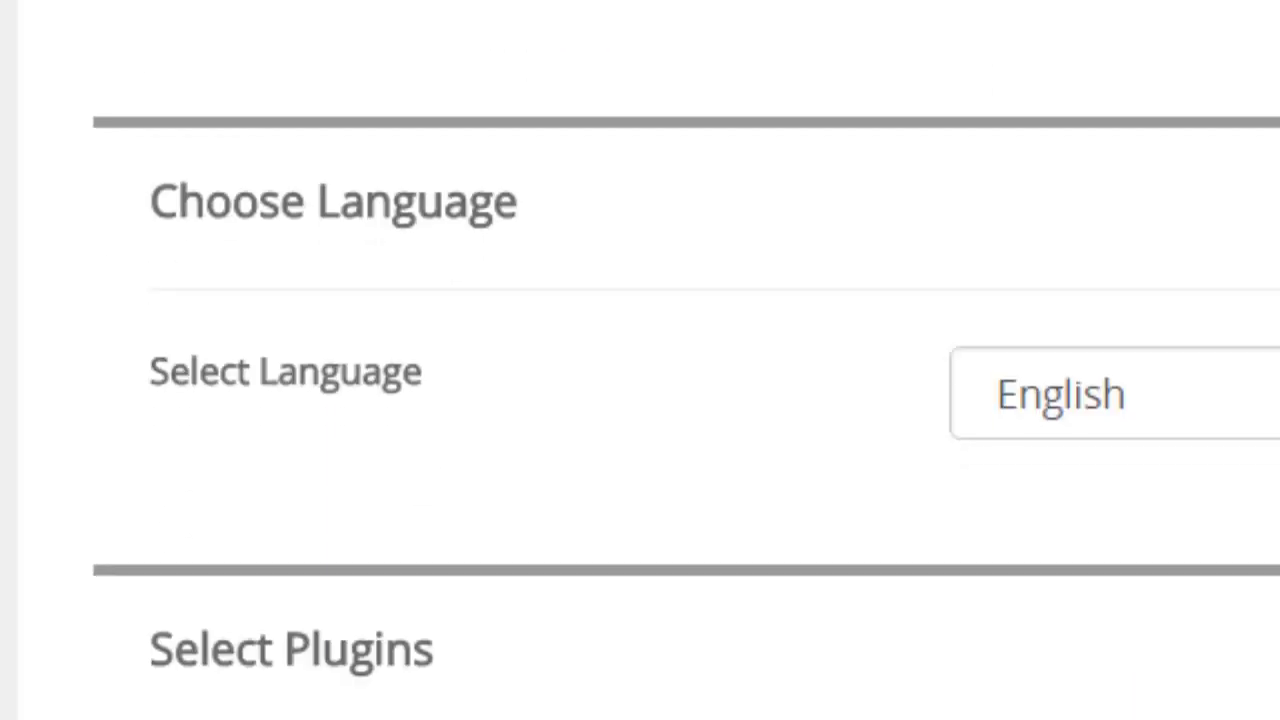
{"action": "scroll", "coordinate": [293, 125], "scroll_direction": "down", "scroll_amount": 8}
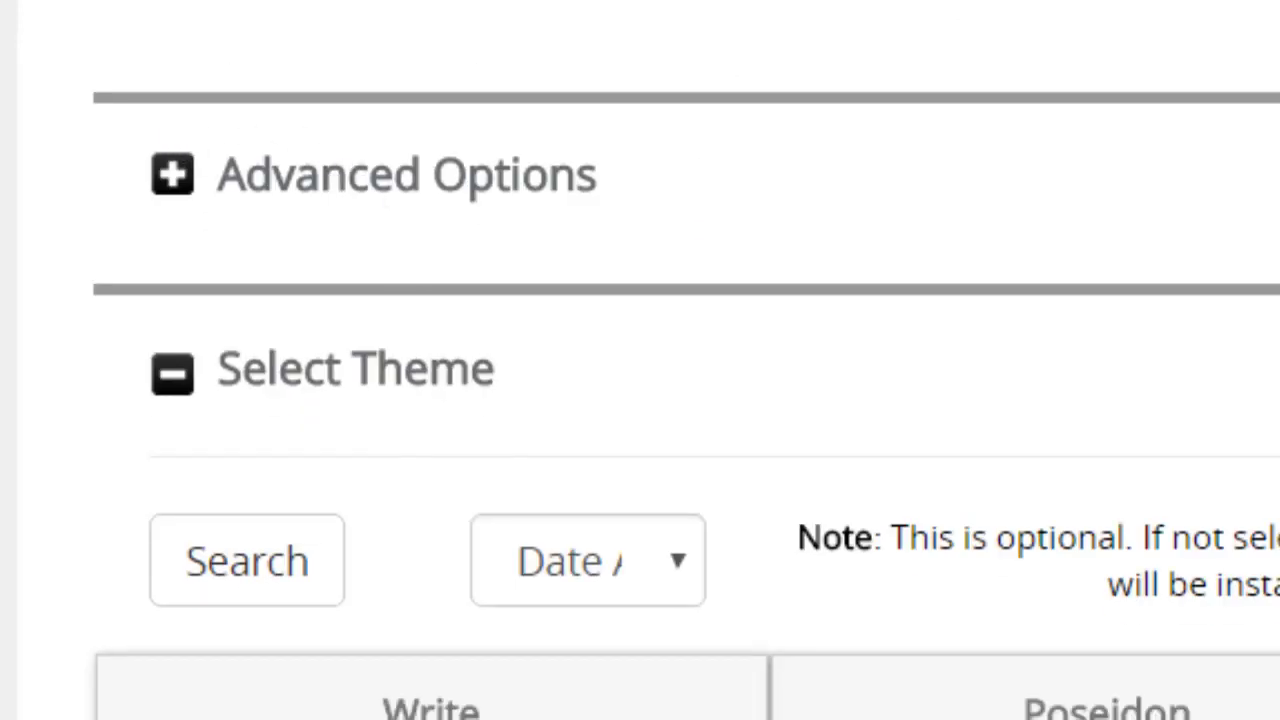
{"action": "scroll", "coordinate": [400, 257], "scroll_direction": "down", "scroll_amount": 2}
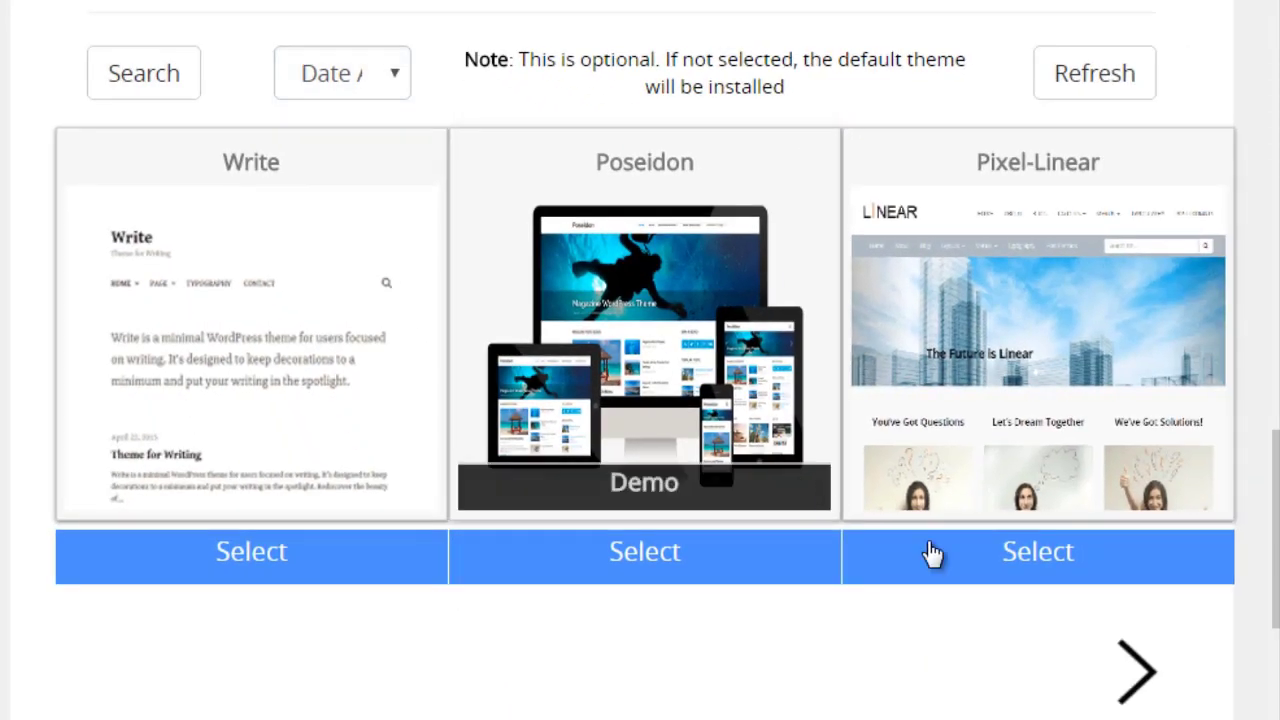
{"action": "left_click", "coordinate": [1148, 684]}
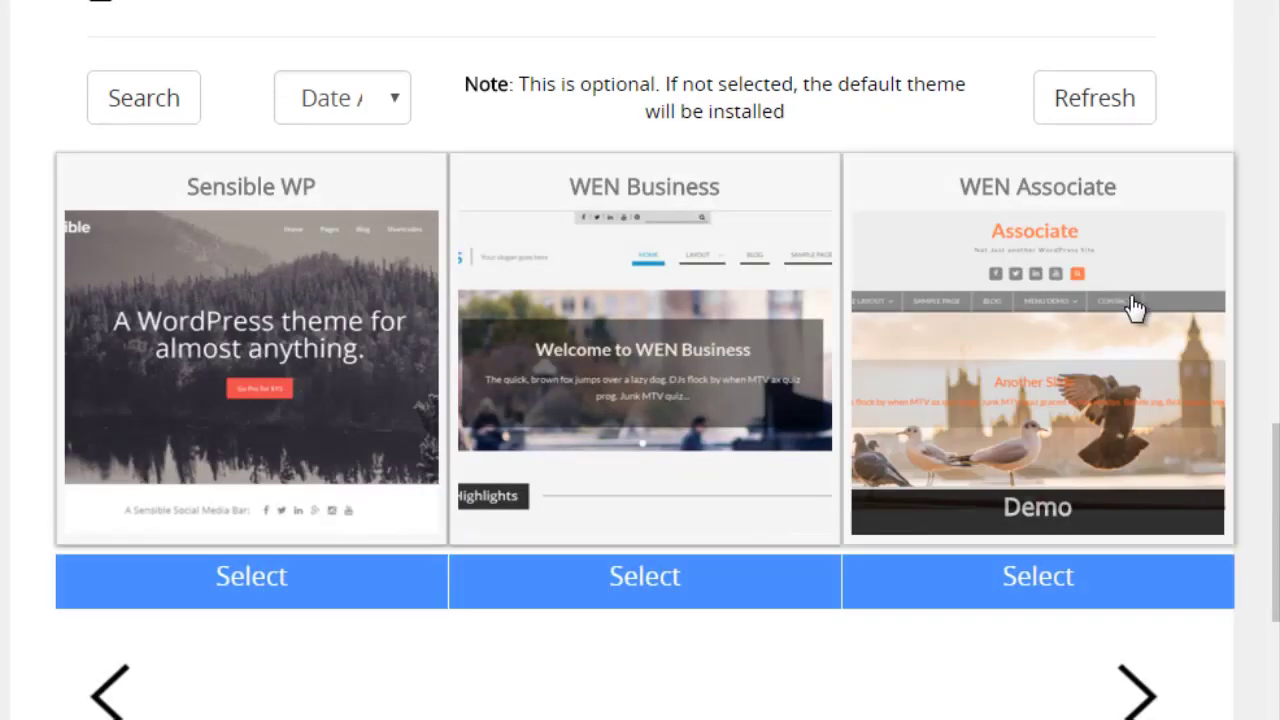
{"action": "left_click", "coordinate": [1143, 688]}
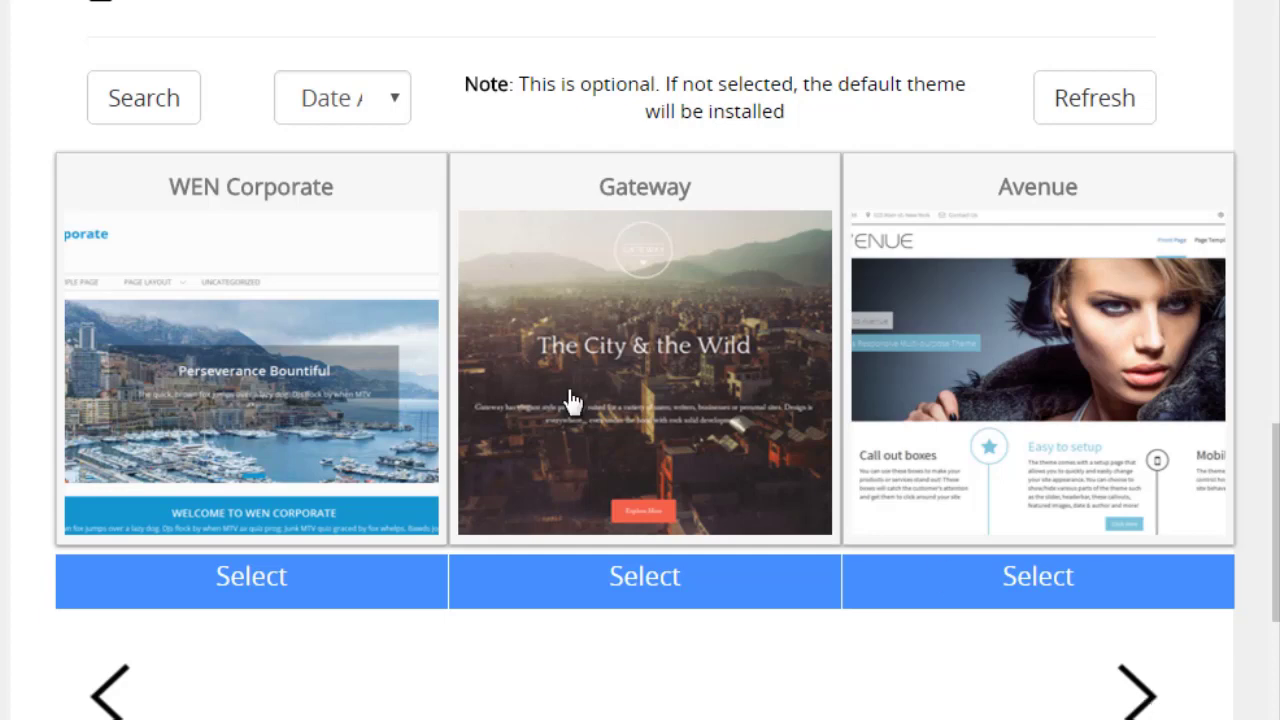
{"action": "left_click", "coordinate": [262, 590]}
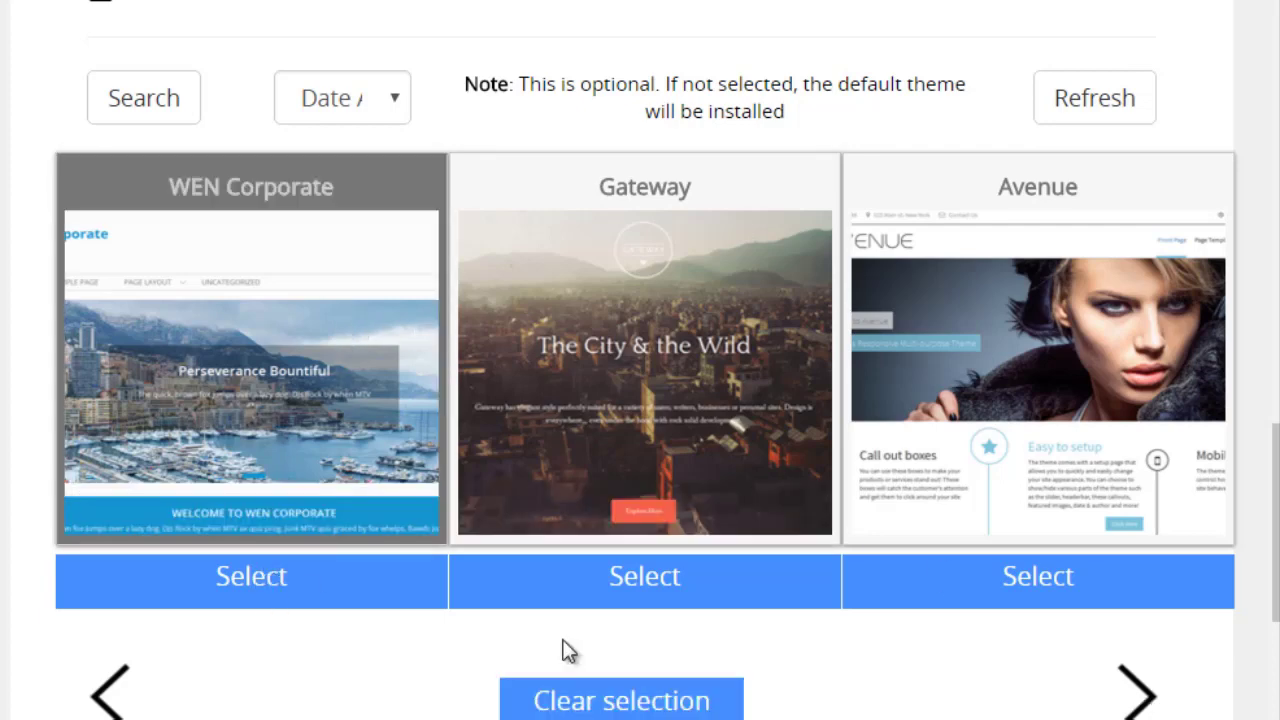
{"action": "scroll", "coordinate": [1150, 700], "scroll_direction": "down", "scroll_amount": 3}
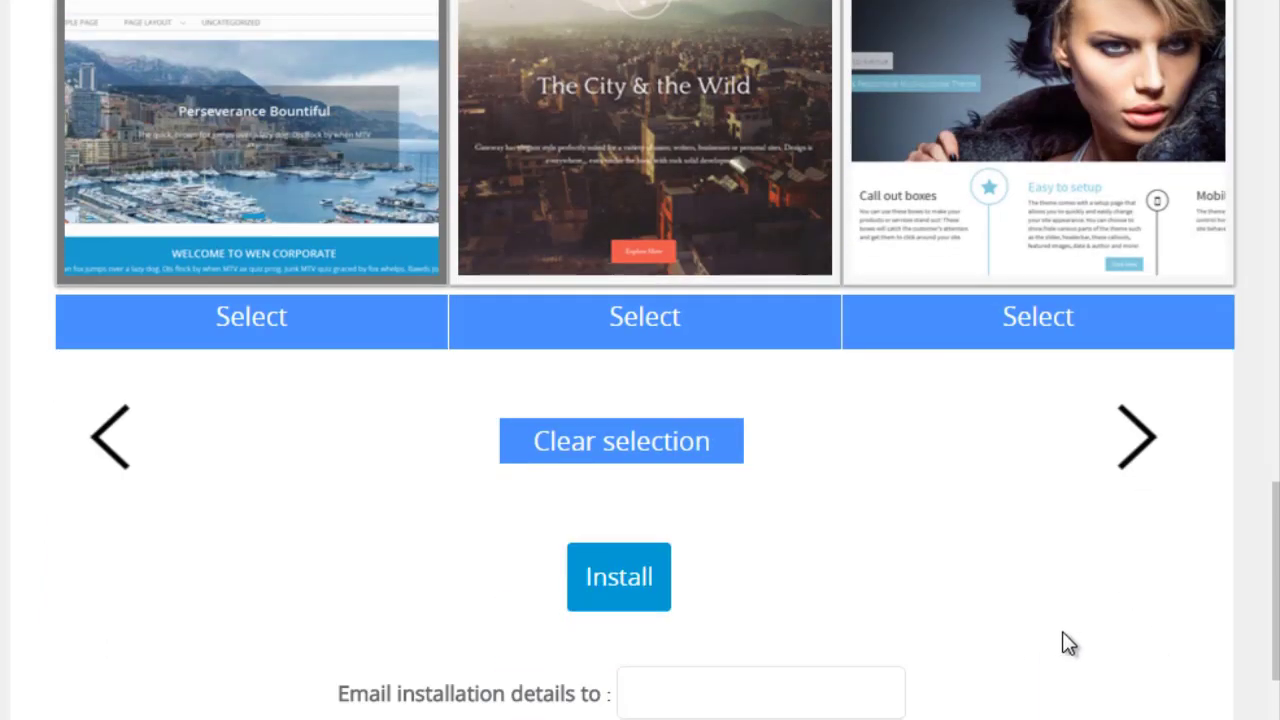
{"action": "left_click", "coordinate": [612, 585]}
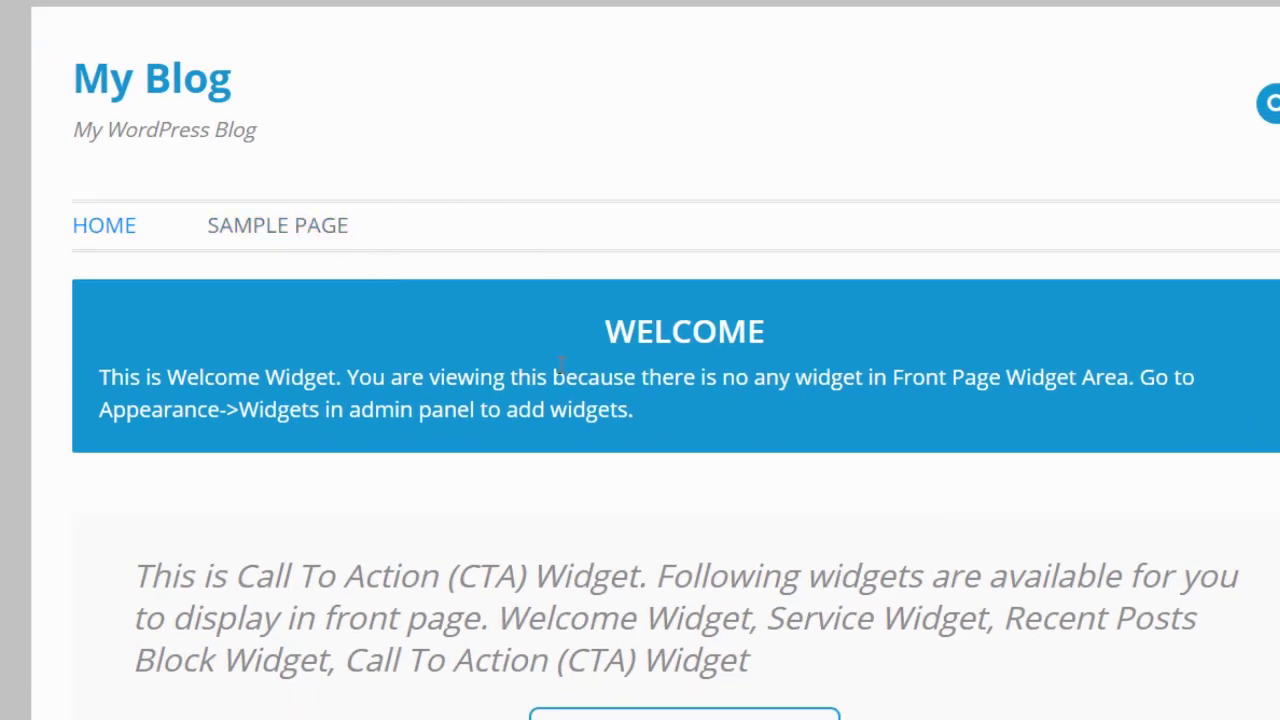
Scroll through the new My Blog front page with its default Welcome widget.
{"action": "scroll", "coordinate": [561, 370], "scroll_direction": "down", "scroll_amount": 6}
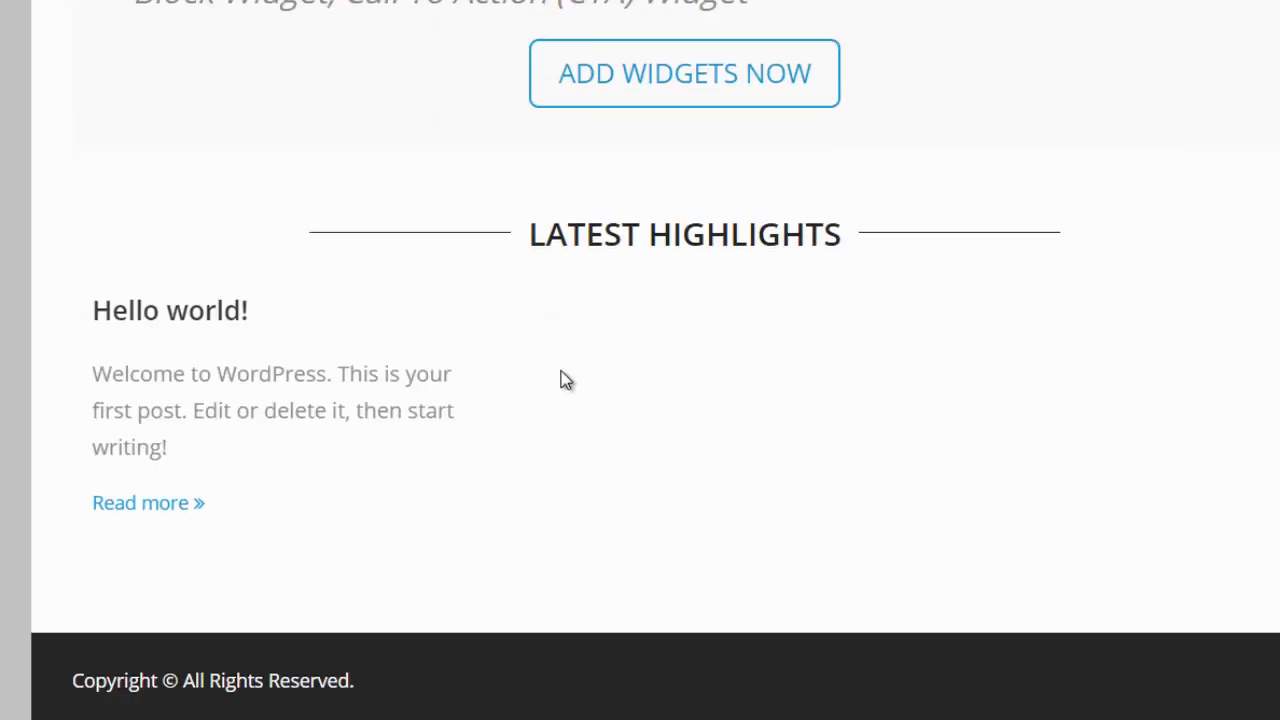
{"action": "scroll", "coordinate": [563, 375], "scroll_direction": "up", "scroll_amount": 6}
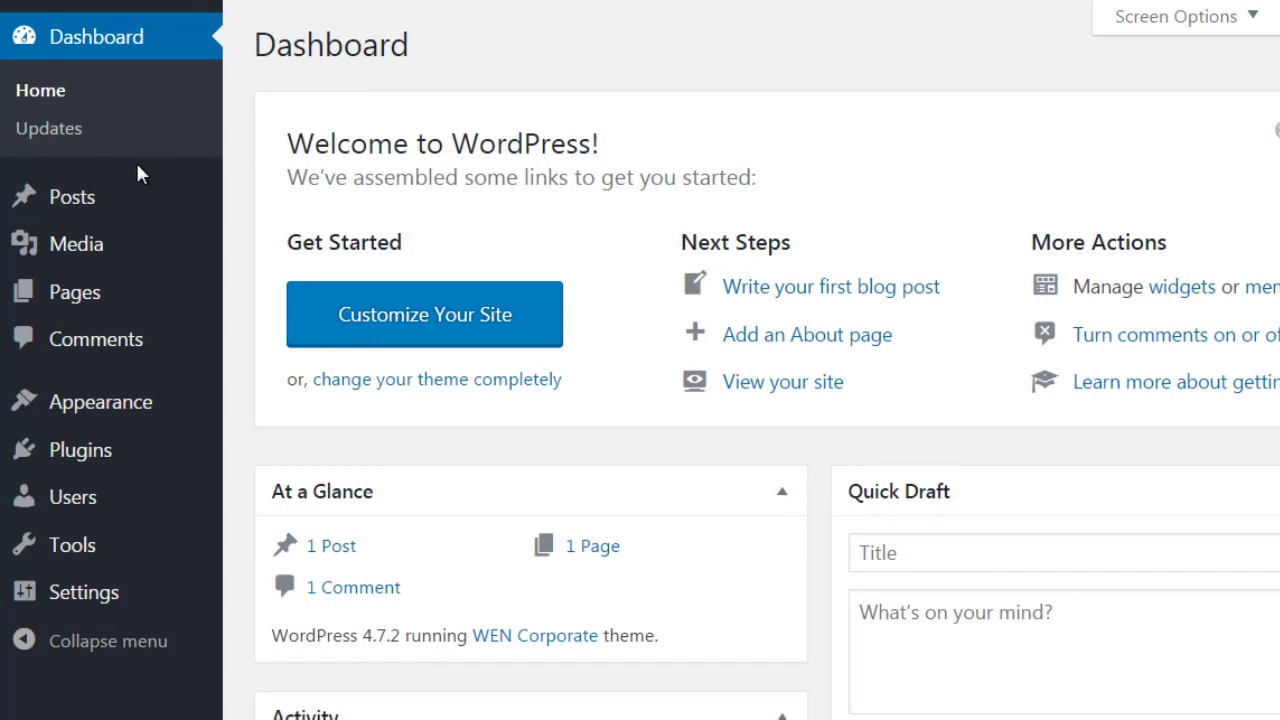
Open Appearance > Themes, showing 4 installed themes with WEN Corporate active.
{"action": "mouse_move", "coordinate": [40, 193]}
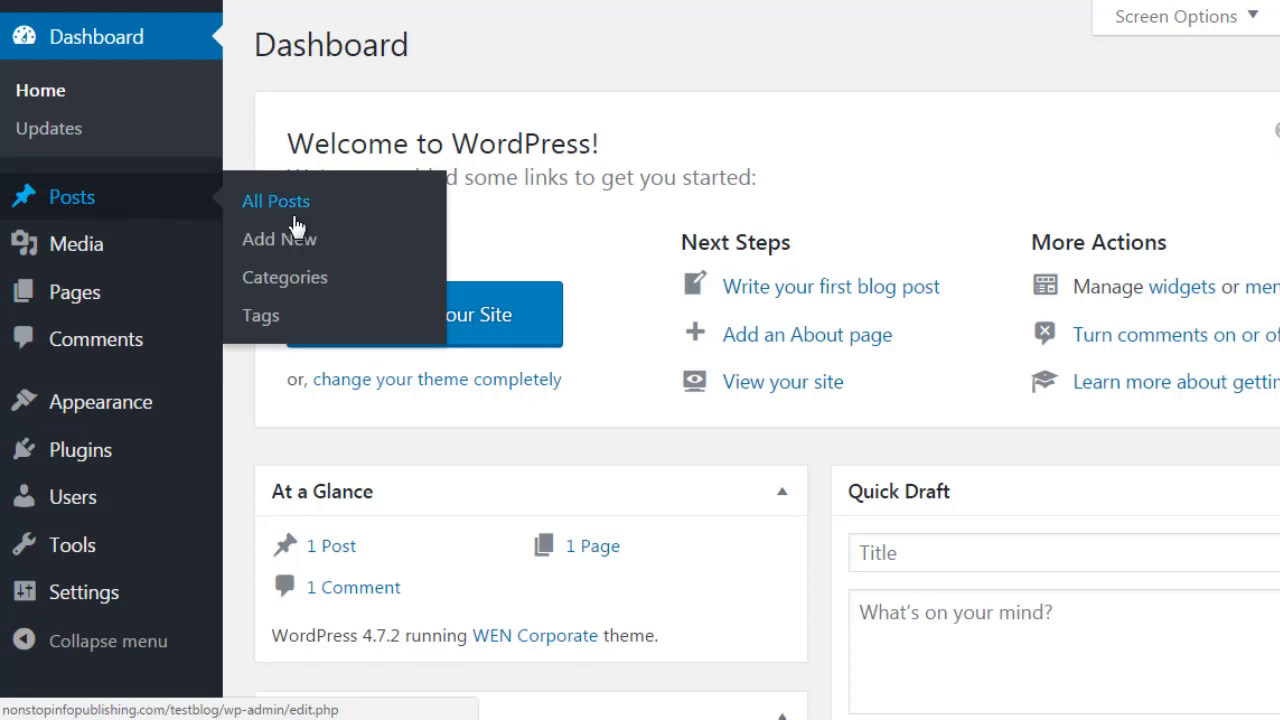
{"action": "mouse_move", "coordinate": [60, 315]}
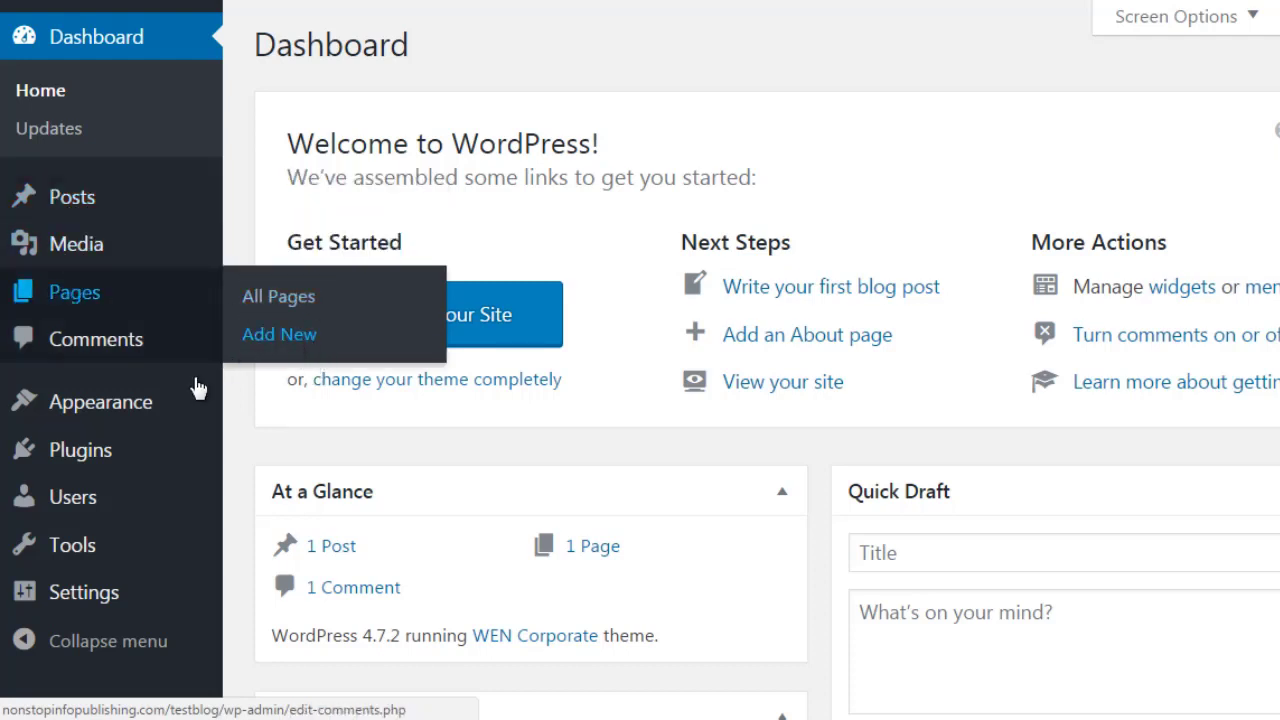
{"action": "mouse_move", "coordinate": [80, 420]}
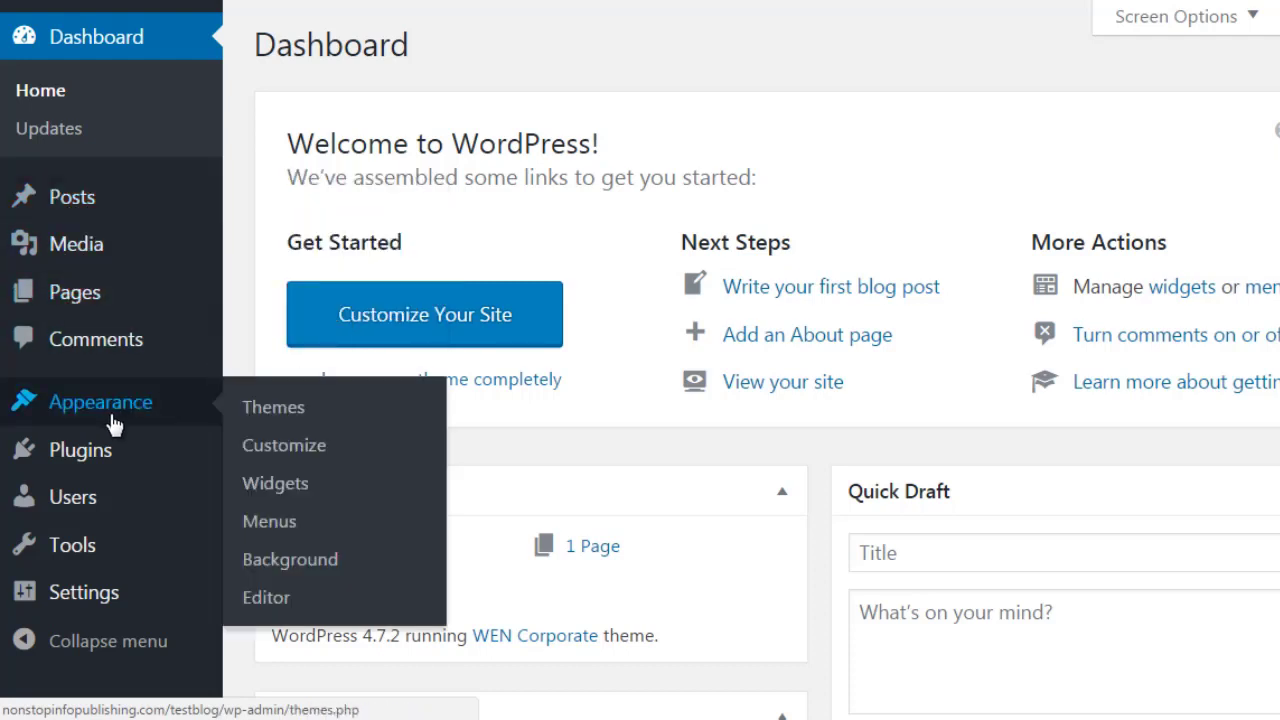
{"action": "left_click", "coordinate": [276, 407]}
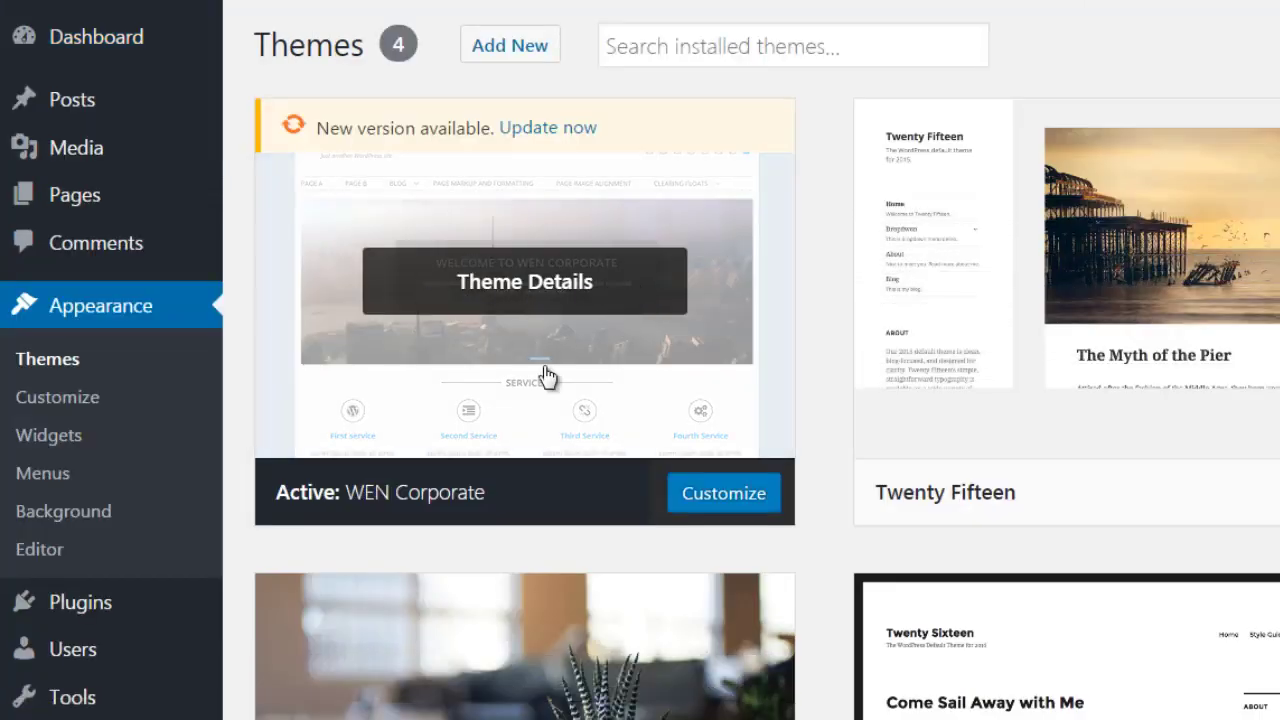
{"action": "scroll", "coordinate": [823, 398], "scroll_direction": "down", "scroll_amount": 3}
{"action": "scroll", "coordinate": [823, 398], "scroll_direction": "up", "scroll_amount": 3}
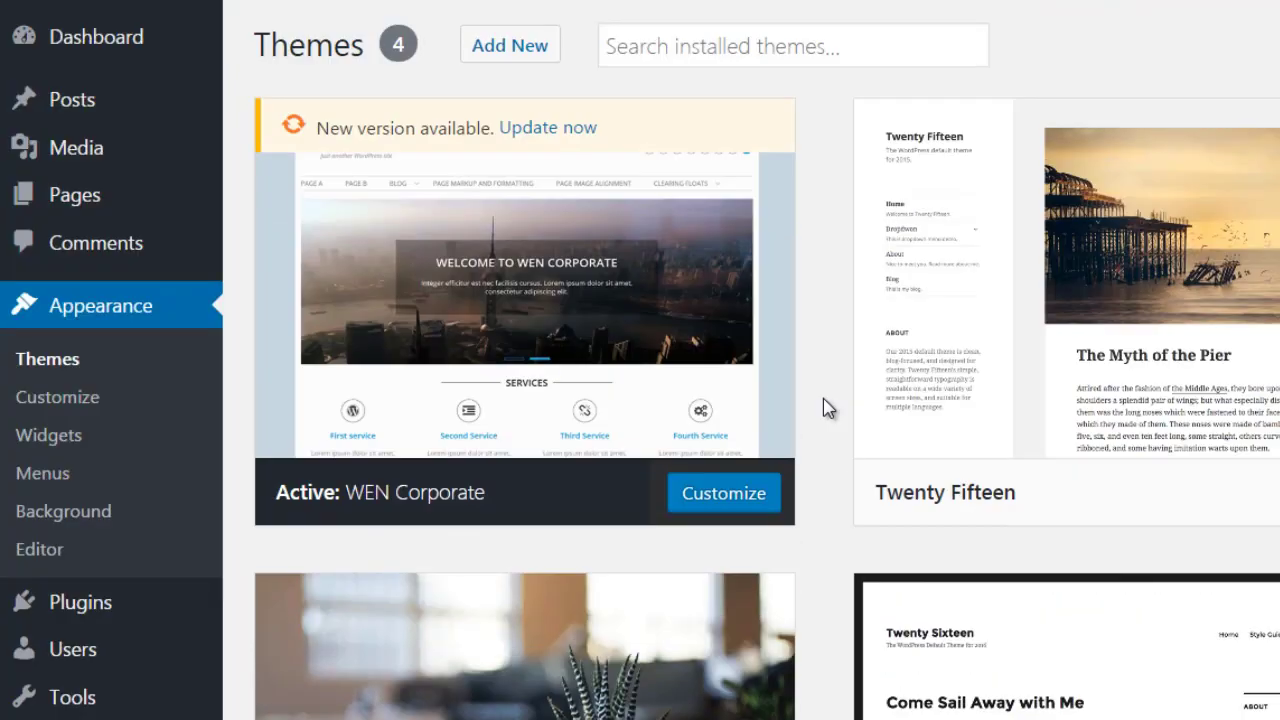
Install and activate the Modern Business theme, then check the My Blog front page.
{"action": "left_click", "coordinate": [507, 62]}
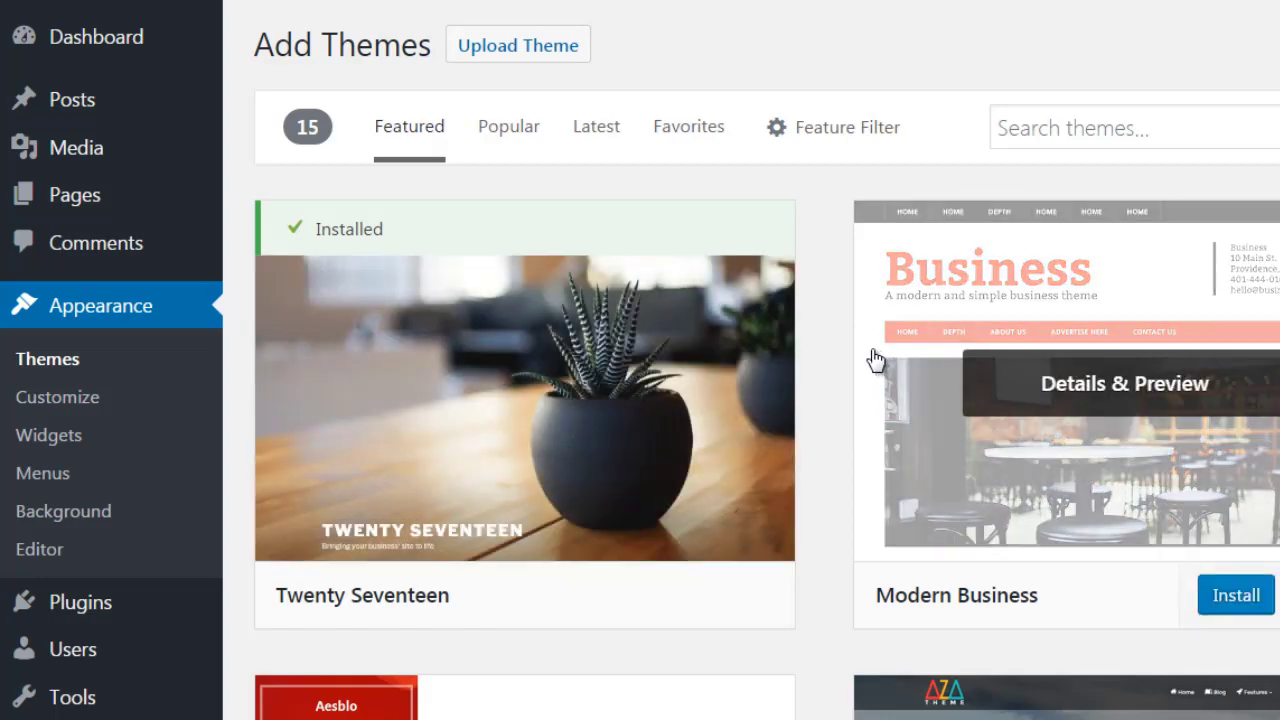
{"action": "scroll", "coordinate": [877, 363], "scroll_direction": "down", "scroll_amount": 6}
{"action": "scroll", "coordinate": [845, 375], "scroll_direction": "up", "scroll_amount": 7}
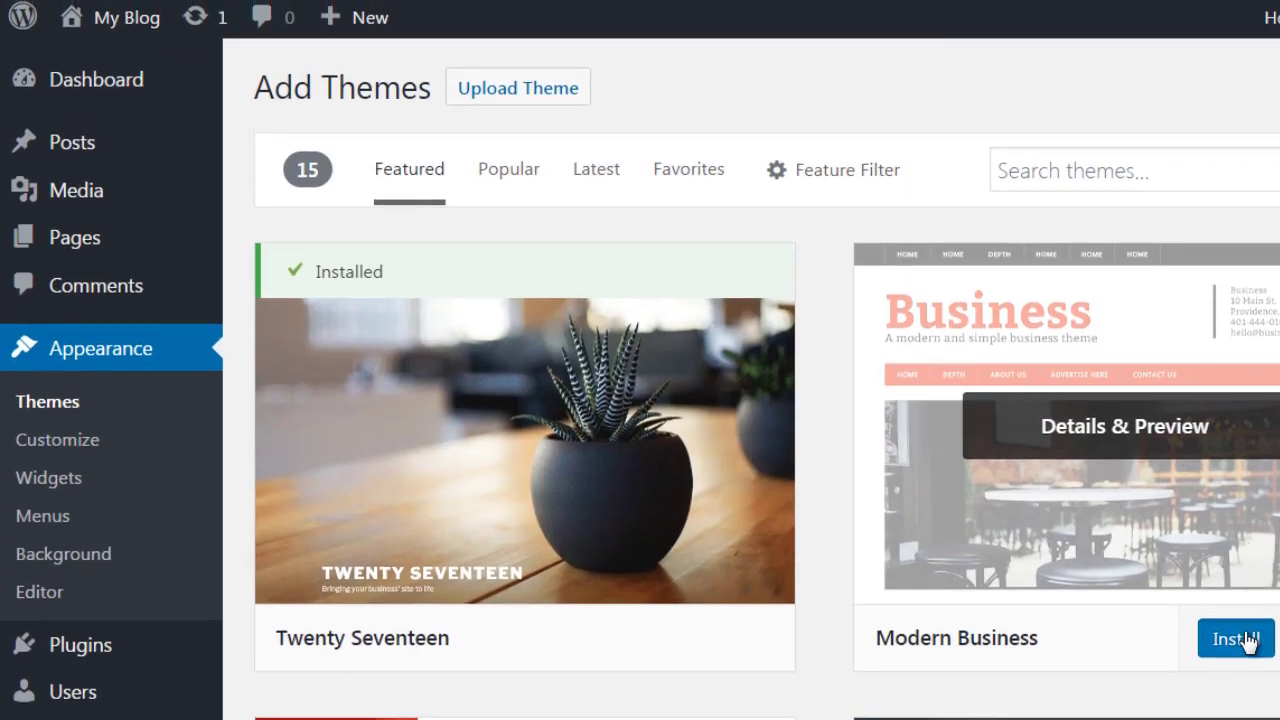
{"action": "left_click", "coordinate": [1240, 640]}
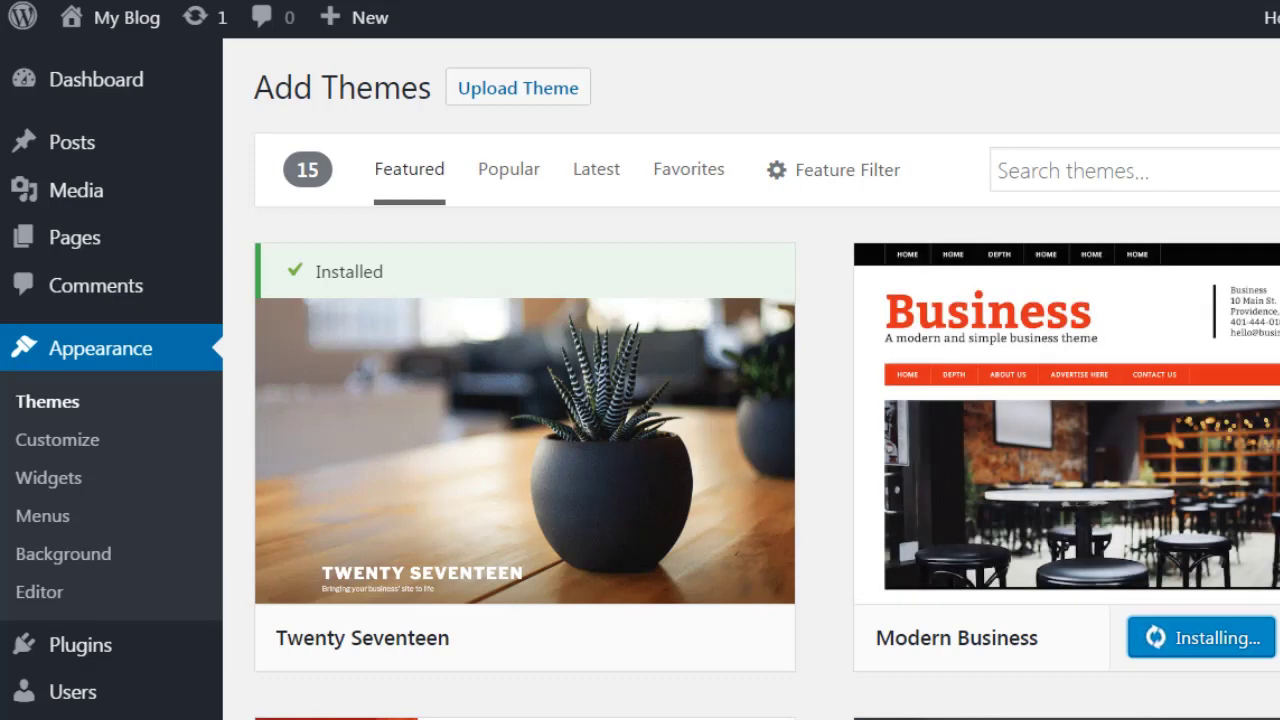
{"action": "left_click", "coordinate": [1191, 640]}
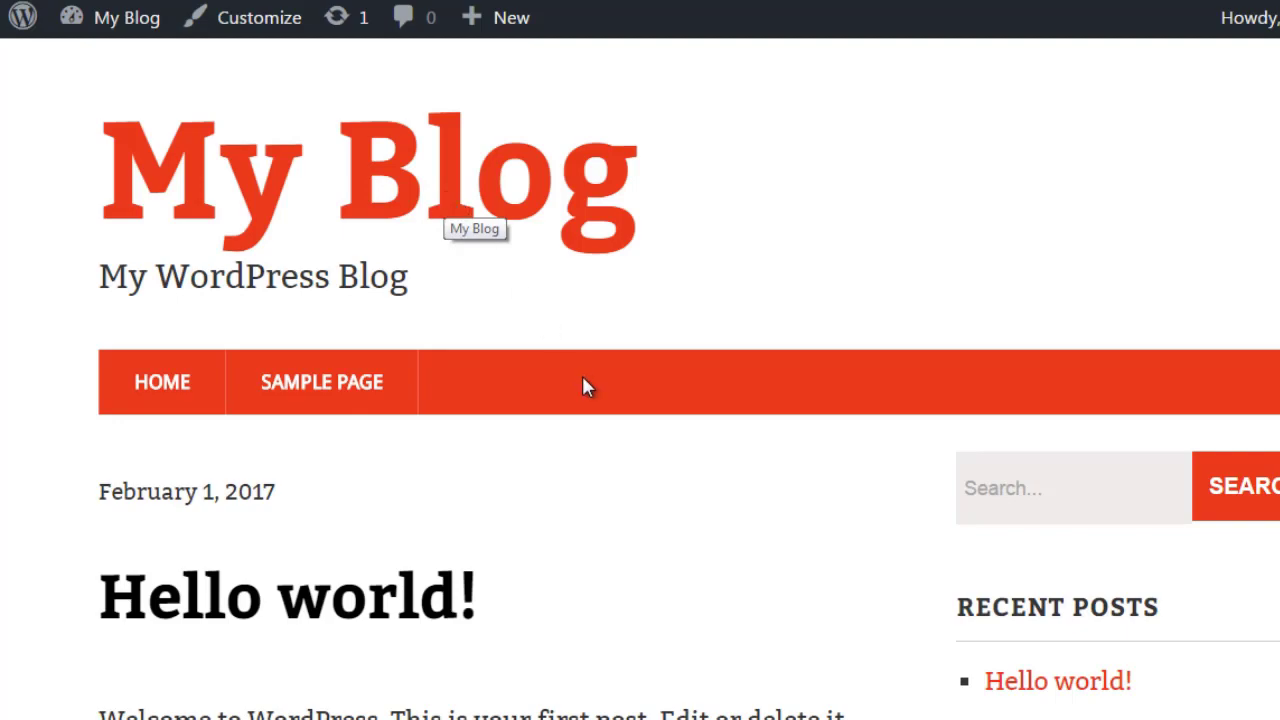
{"action": "scroll", "coordinate": [586, 391], "scroll_direction": "down", "scroll_amount": 8}
{"action": "scroll", "coordinate": [588, 403], "scroll_direction": "up", "scroll_amount": 8}
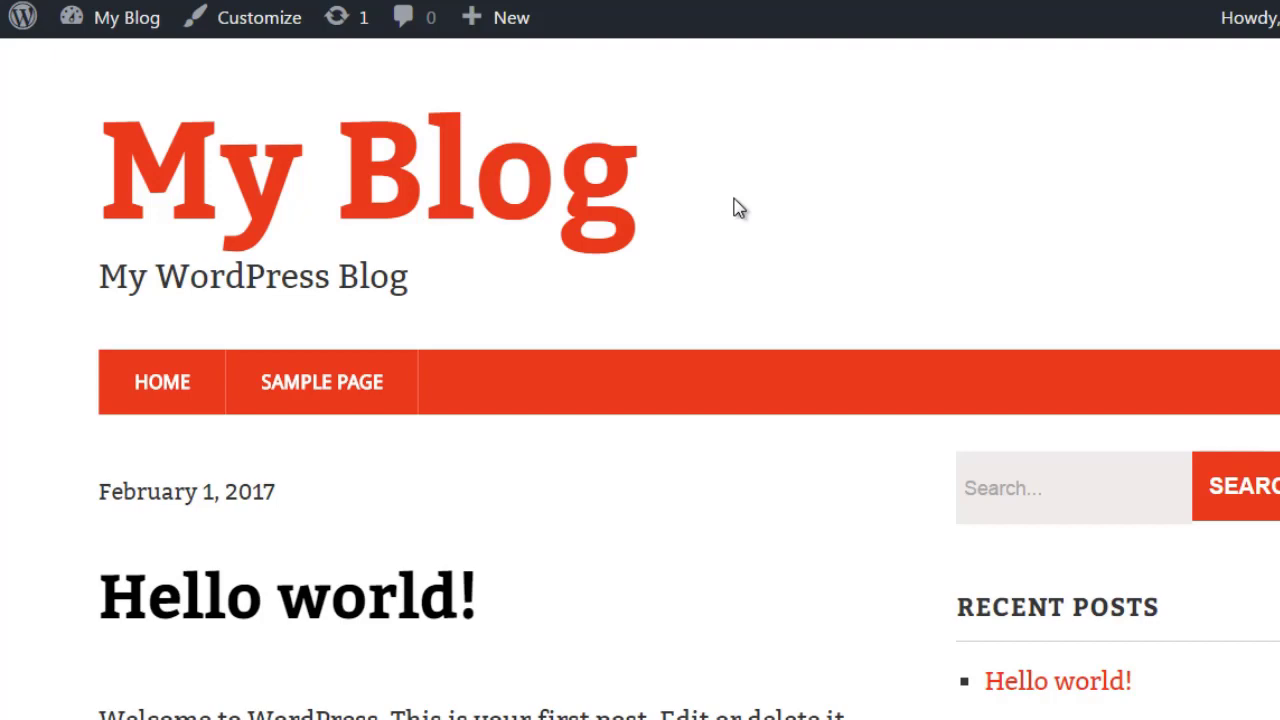
Go to themeforest.net via the address bar suggestion for 'theme'.
{"action": "key", "text": "ctrl+l"}
{"action": "type", "text": "theme"}
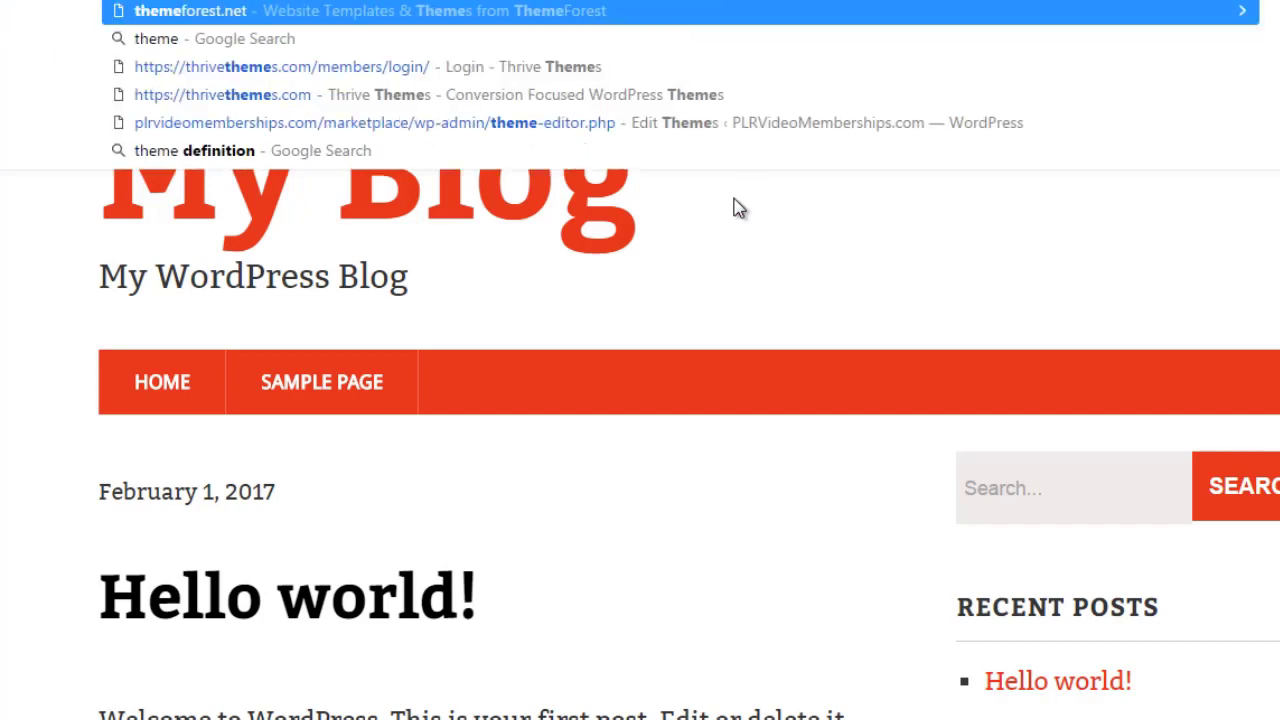
{"action": "key", "text": "Escape"}
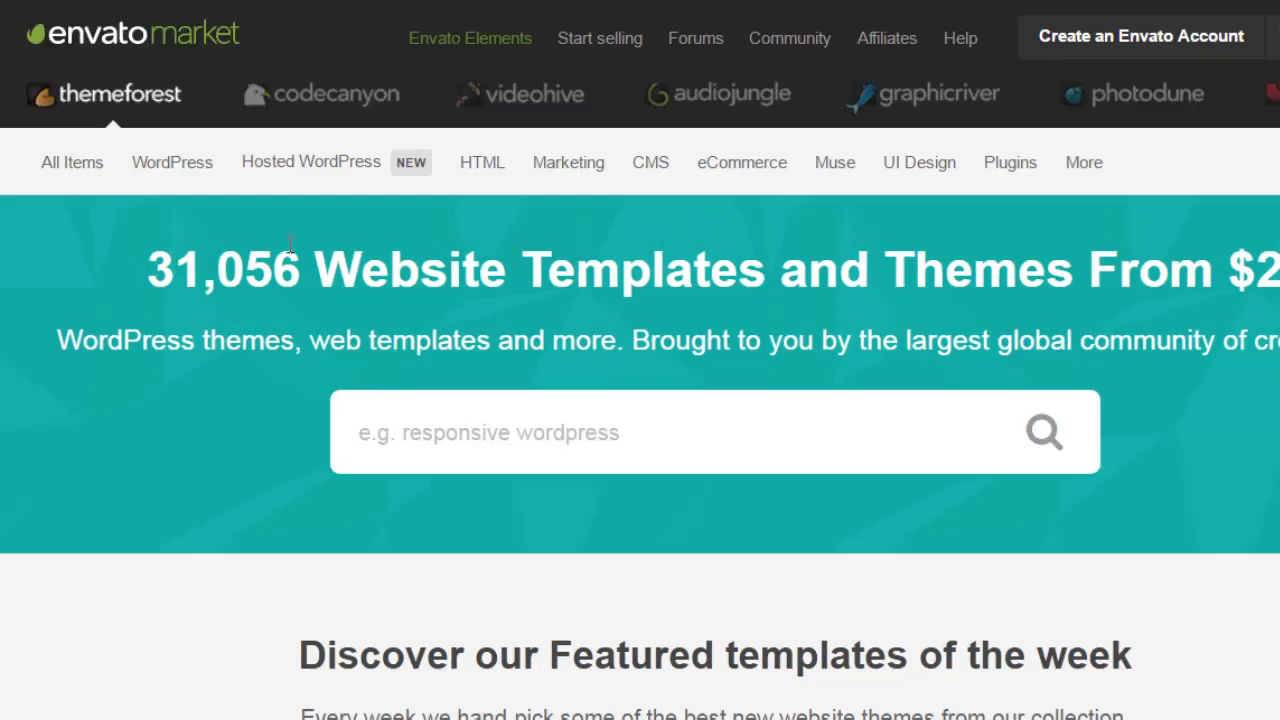
{"action": "mouse_move", "coordinate": [176, 168]}
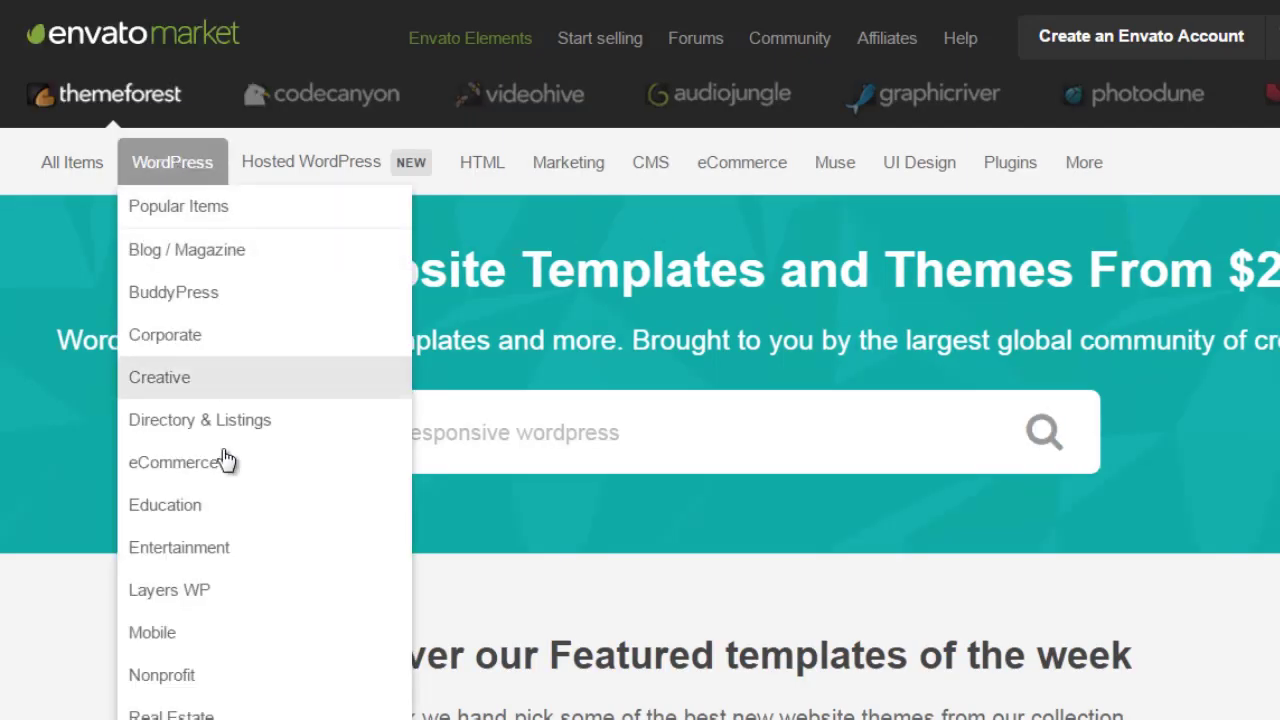
{"action": "scroll", "coordinate": [234, 503], "scroll_direction": "down", "scroll_amount": 3}
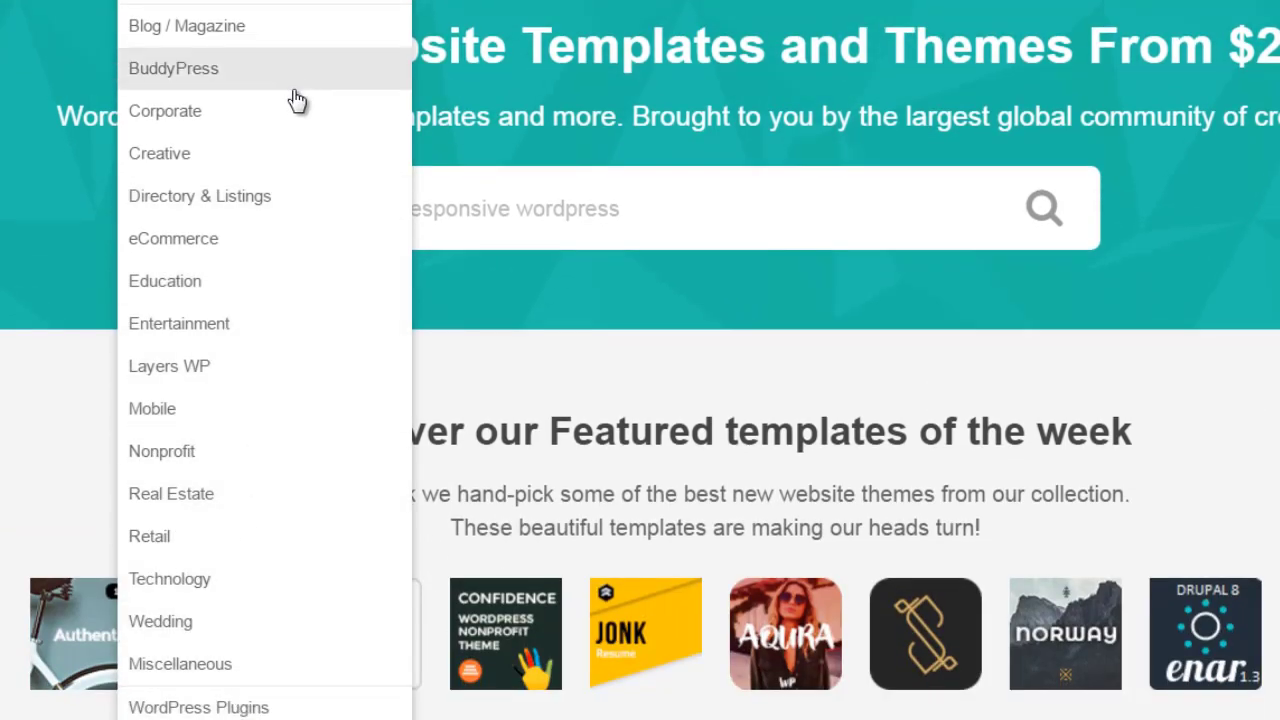
List the 1,834 WordPress Blog / Magazine themes and scroll through them, starting with Roza.
{"action": "left_click", "coordinate": [315, 30]}
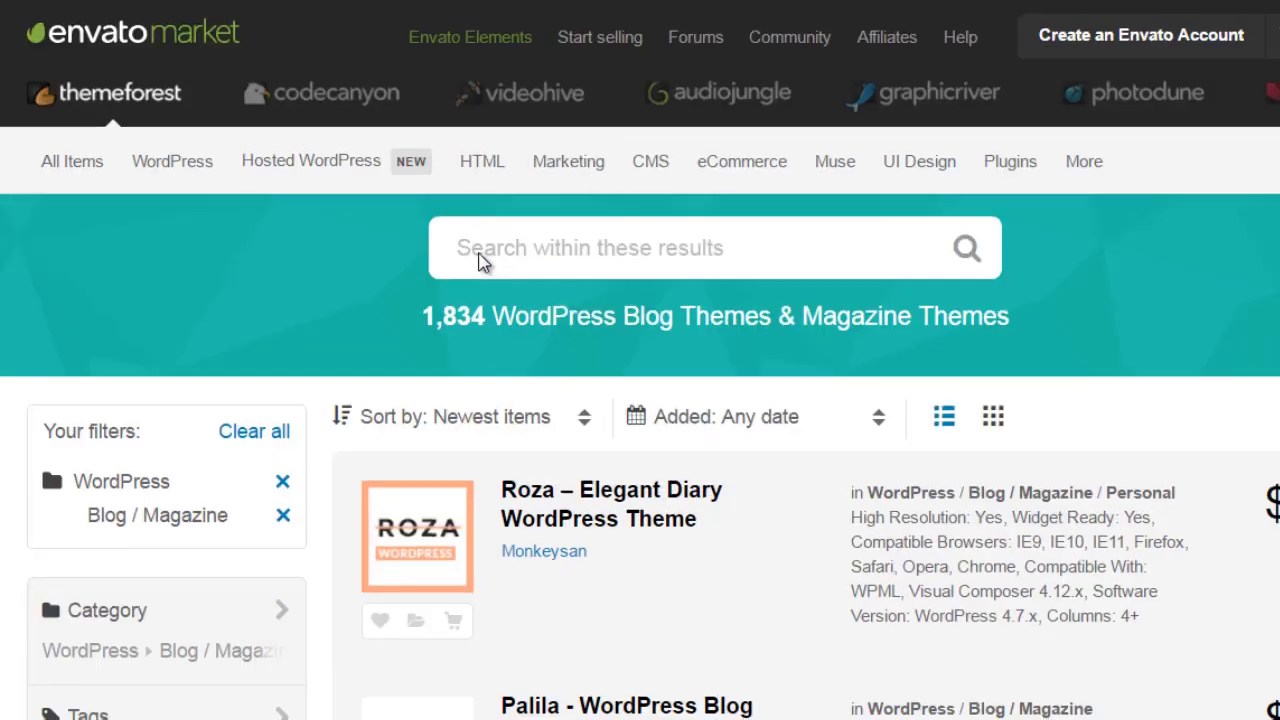
{"action": "scroll", "coordinate": [490, 257], "scroll_direction": "down", "scroll_amount": 3}
{"action": "scroll", "coordinate": [494, 254], "scroll_direction": "up", "scroll_amount": 3}
{"action": "mouse_move", "coordinate": [224, 188]}
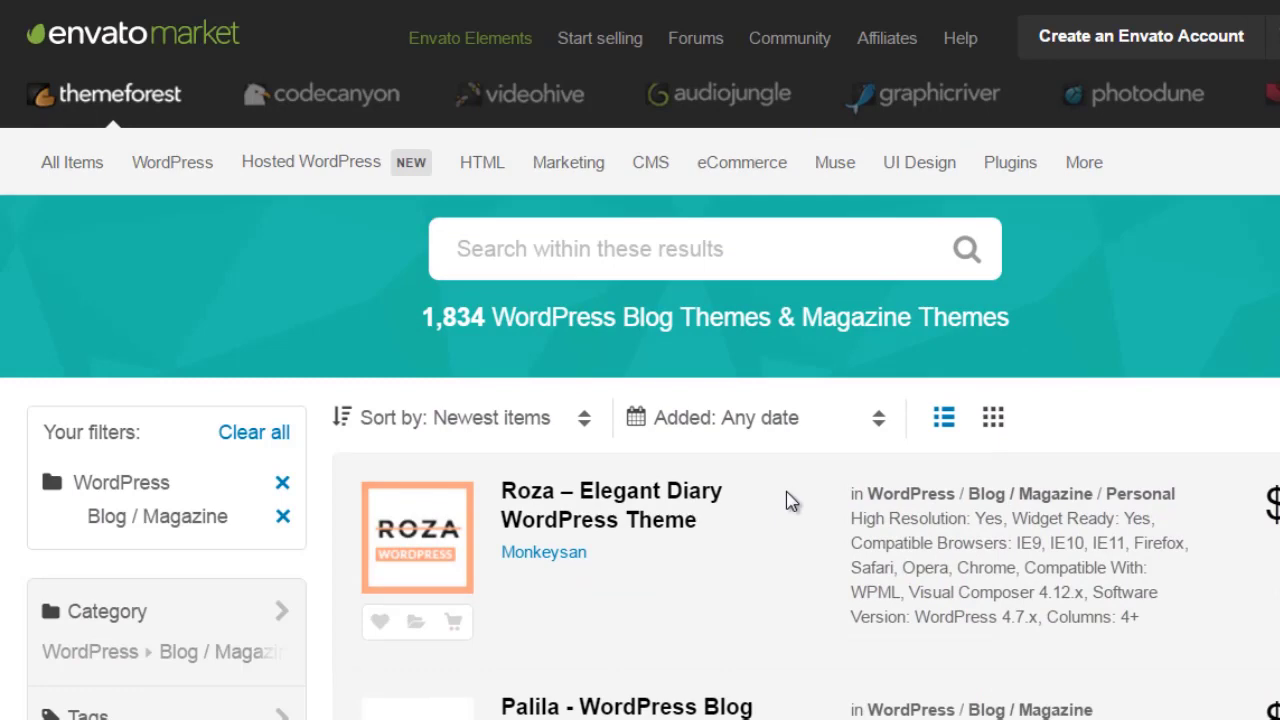
{"action": "scroll", "coordinate": [786, 500], "scroll_direction": "down", "scroll_amount": 10}
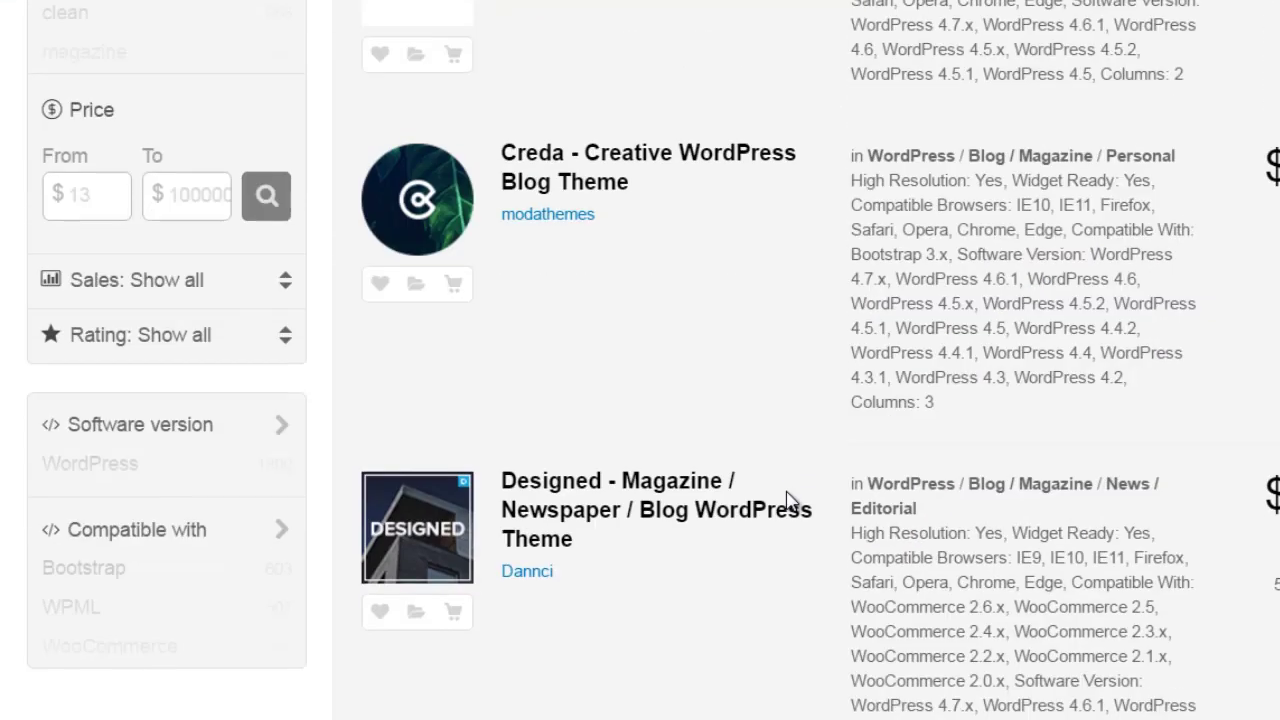
{"action": "scroll", "coordinate": [790, 500], "scroll_direction": "down", "scroll_amount": 4}
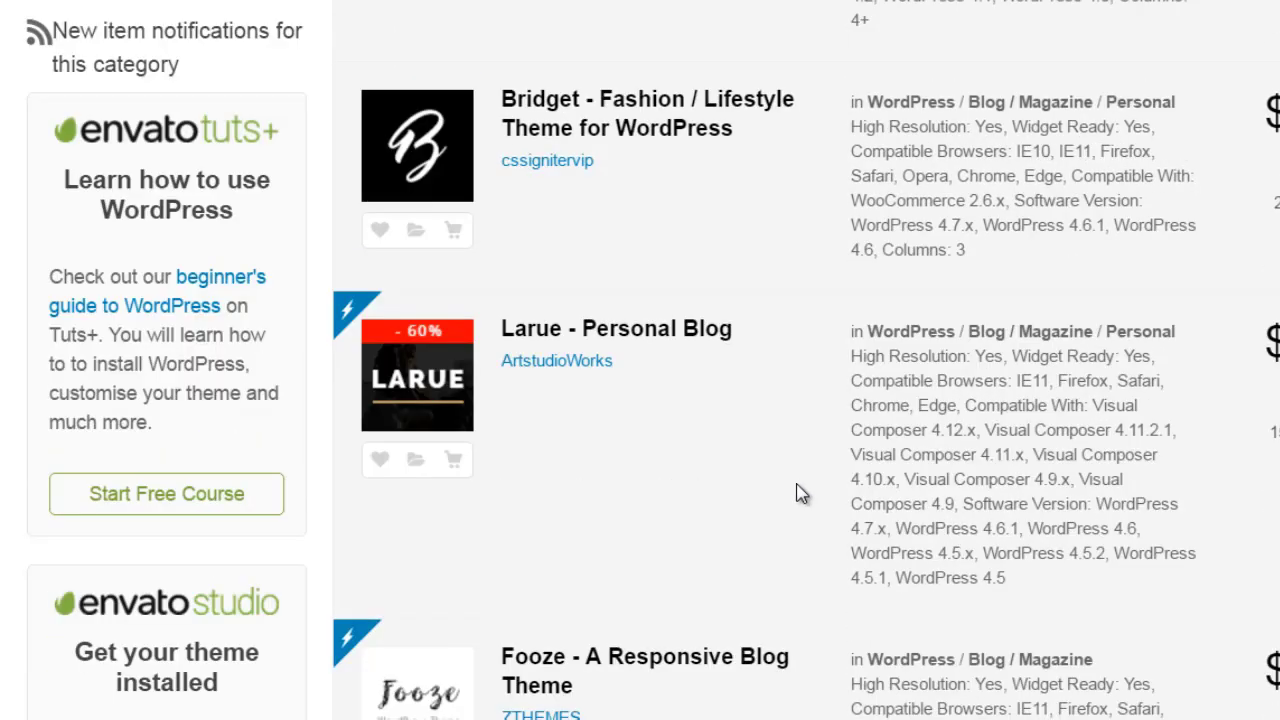
{"action": "scroll", "coordinate": [800, 492], "scroll_direction": "down", "scroll_amount": 9}
{"action": "scroll", "coordinate": [815, 472], "scroll_direction": "up", "scroll_amount": 15}
{"action": "scroll", "coordinate": [811, 461], "scroll_direction": "up", "scroll_amount": 4}
{"action": "scroll", "coordinate": [811, 462], "scroll_direction": "down", "scroll_amount": 3}
{"action": "scroll", "coordinate": [811, 466], "scroll_direction": "up", "scroll_amount": 2}
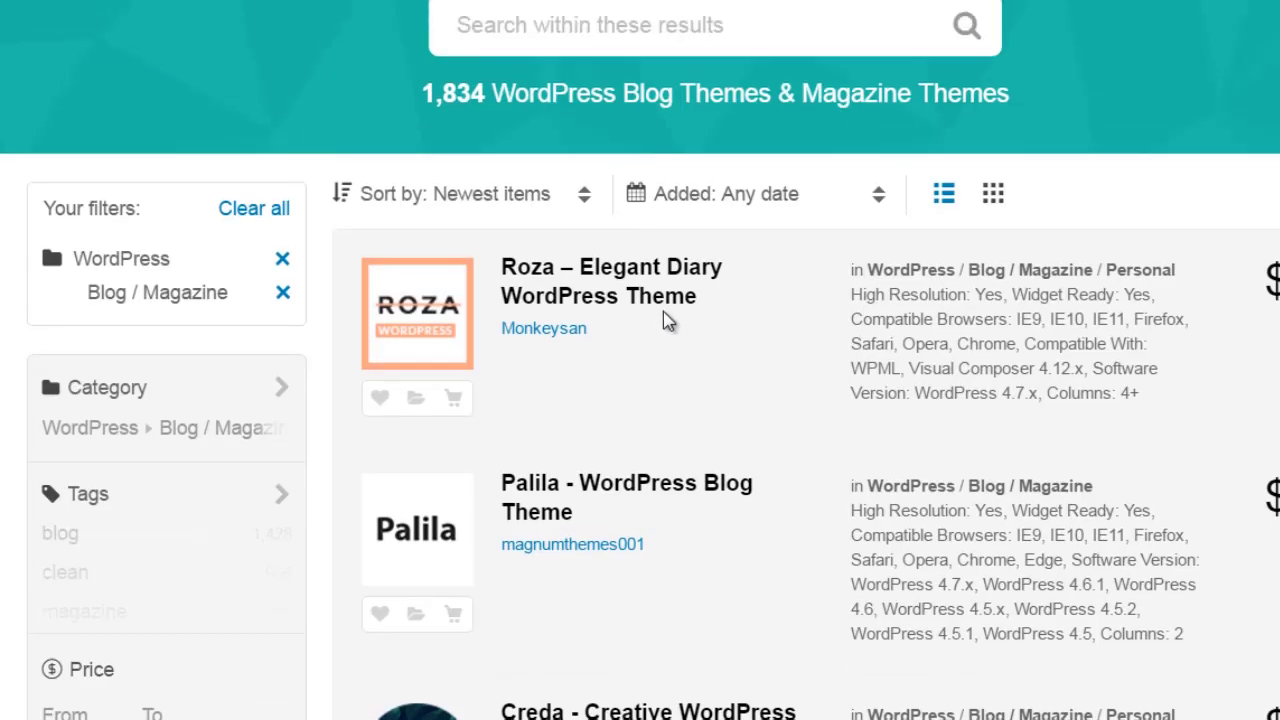